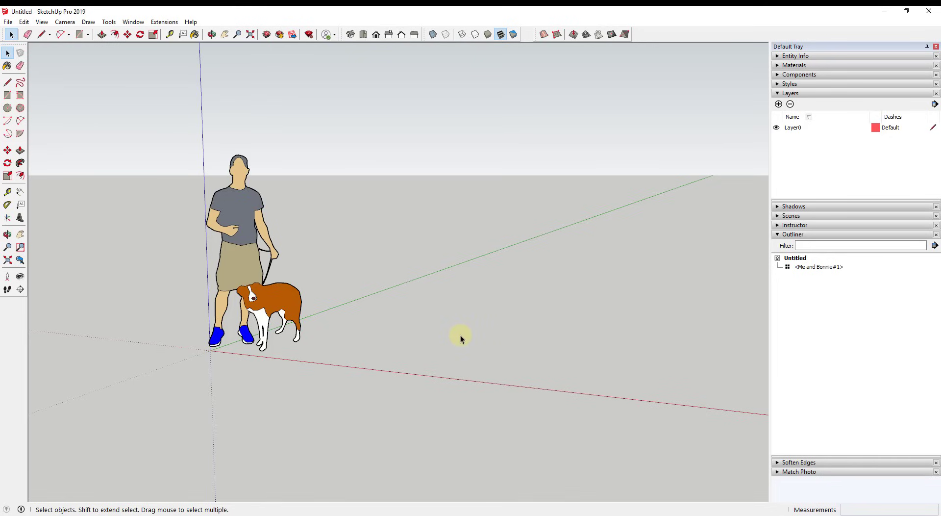
middle_drag(451, 332, 475, 333)
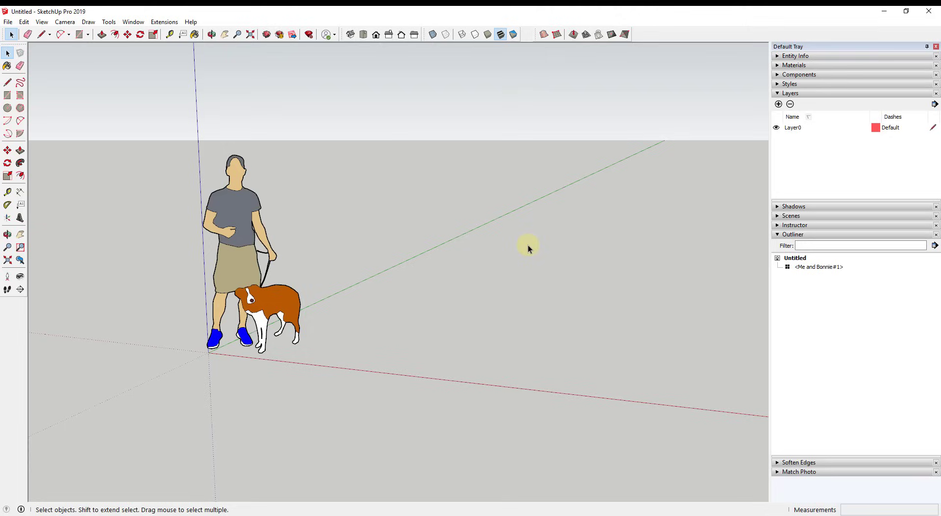
drag(528, 247, 580, 308)
drag(586, 239, 375, 345)
middle_drag(484, 269, 483, 267)
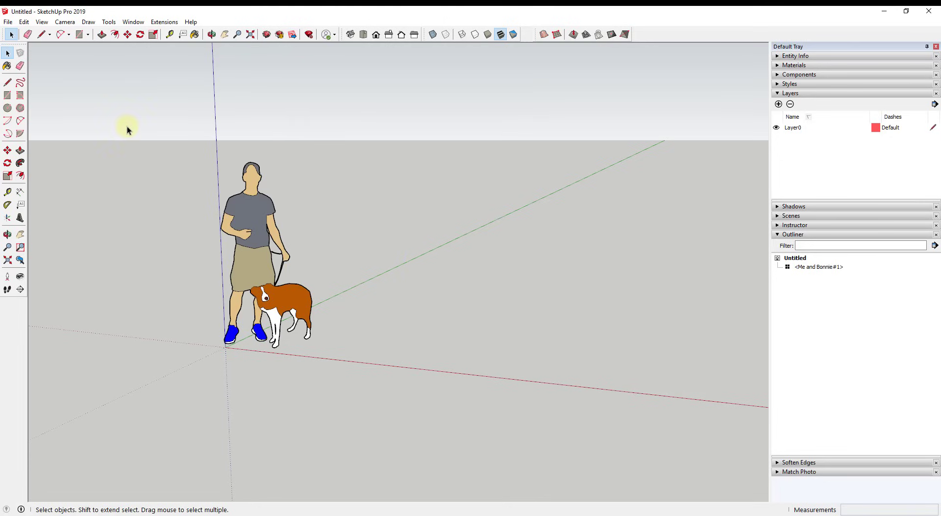
Start an import of AutoCAD files (*.dwg, *.dxf) and select the drawing Apartment Part 7 for CAD.
click(9, 22)
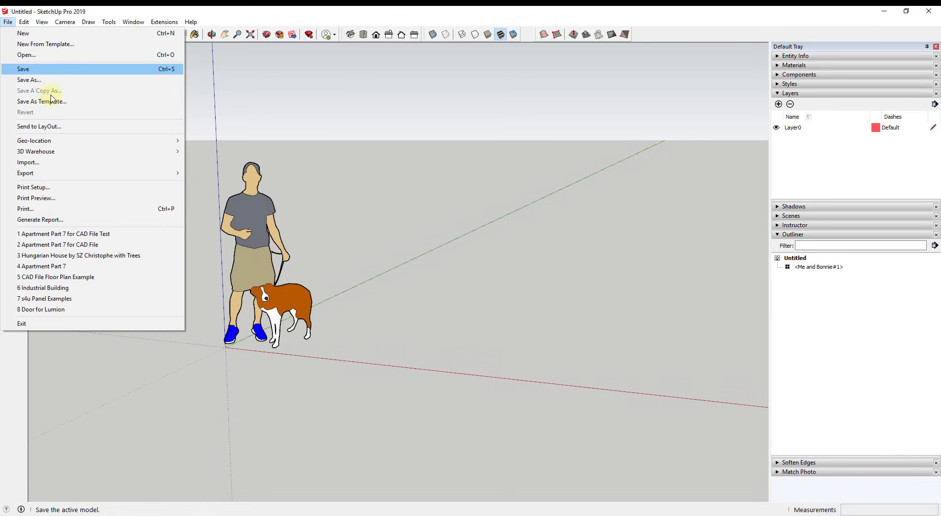
click(90, 163)
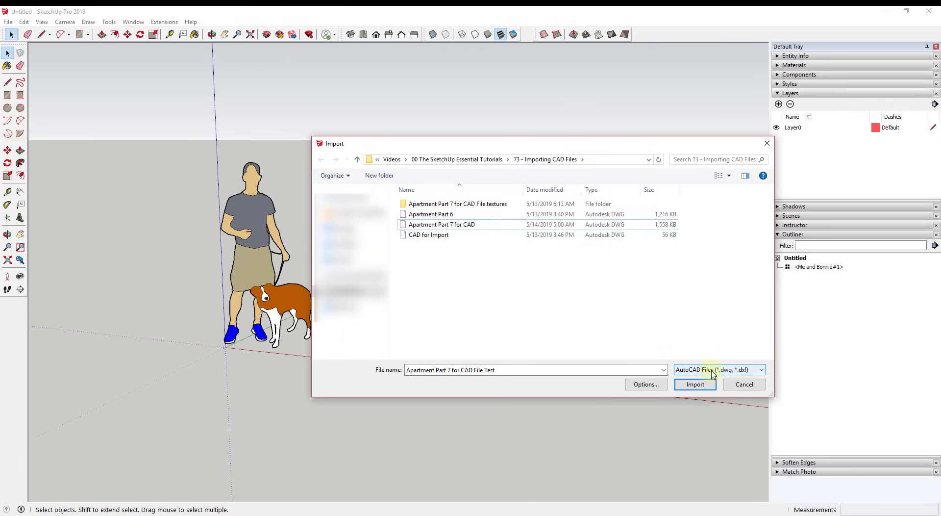
click(729, 371)
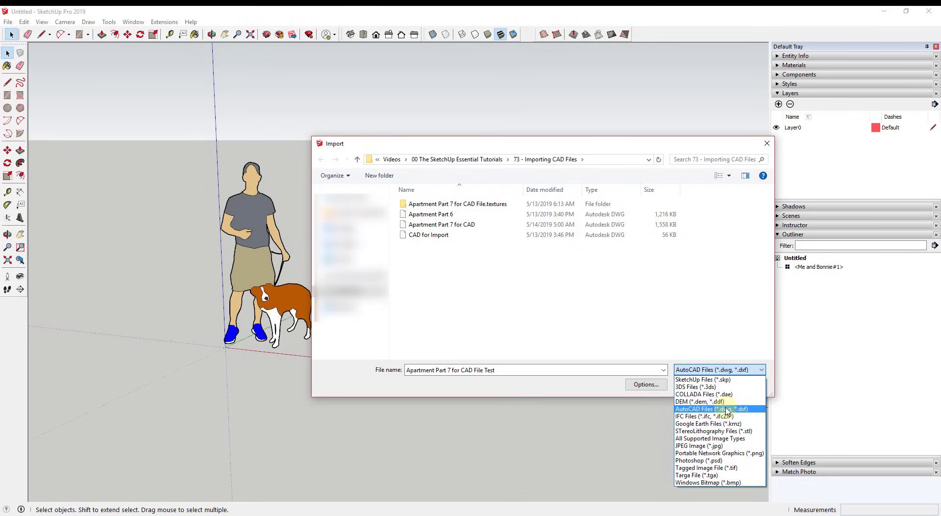
click(751, 413)
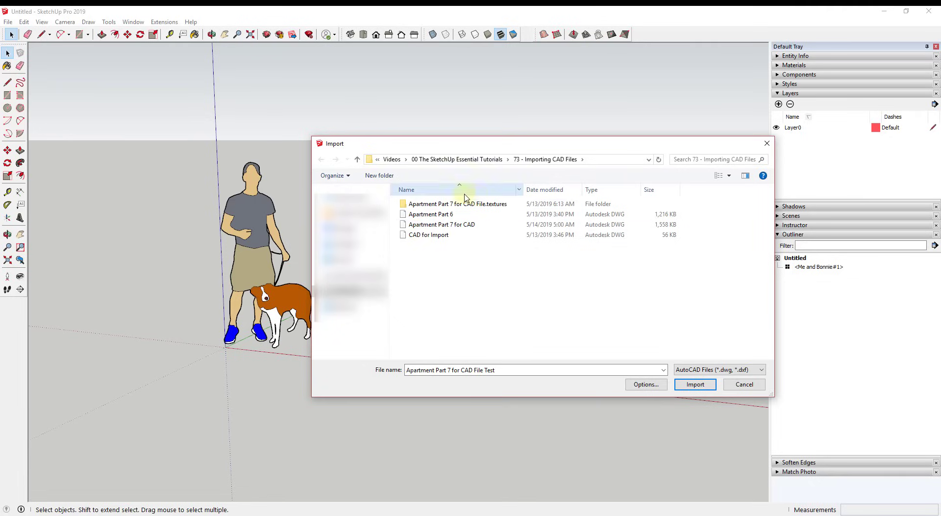
click(468, 224)
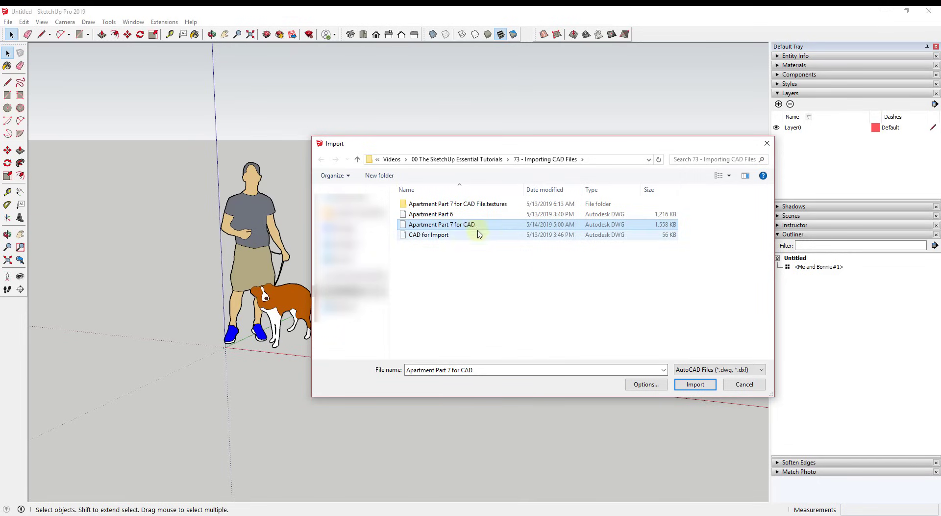
In the DWG import options, leave Preserve drawing origin off and set the scale units to Feet.
click(642, 385)
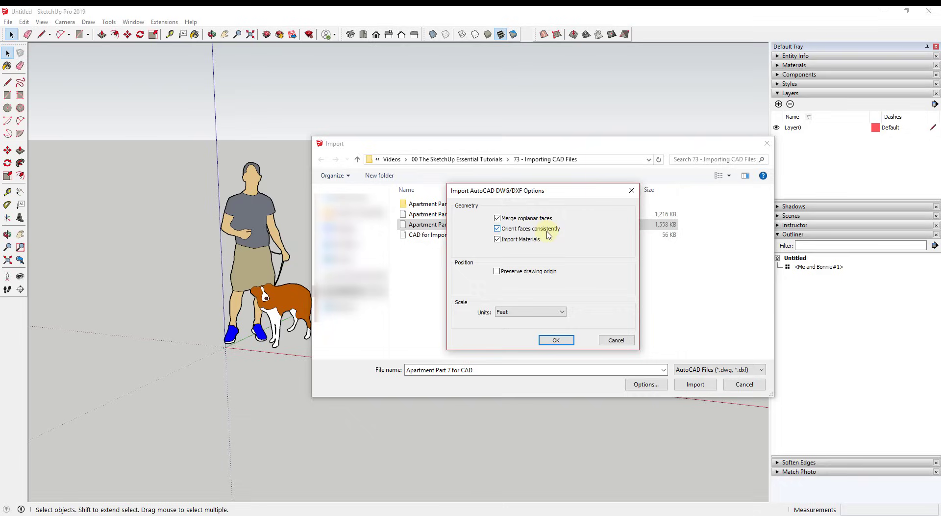
click(496, 271)
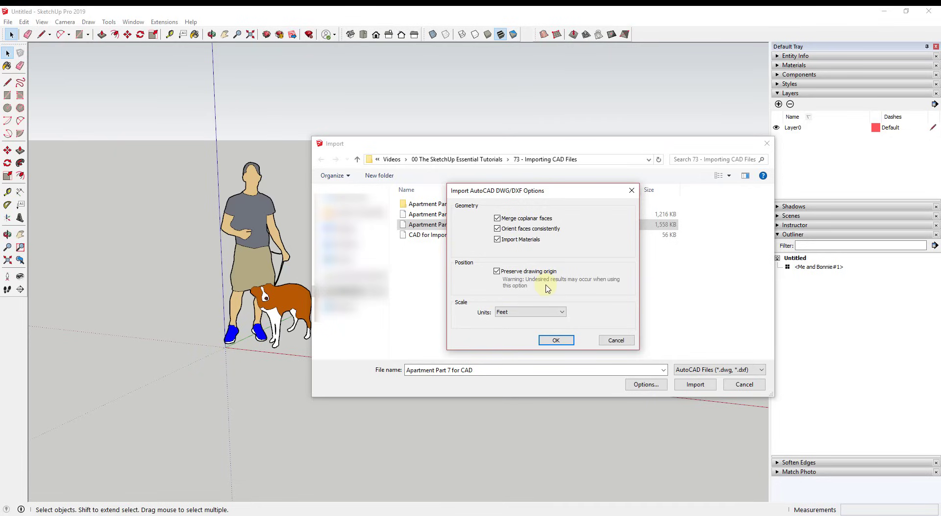
click(519, 273)
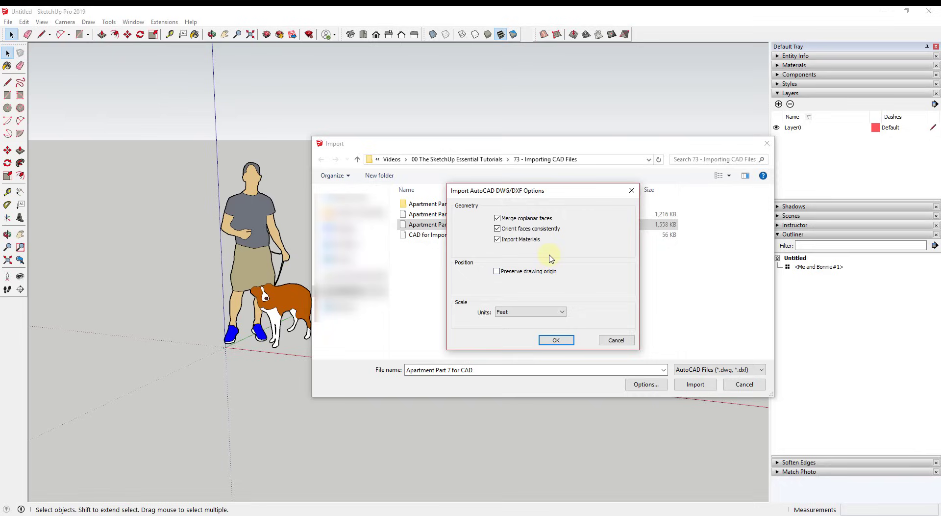
click(497, 272)
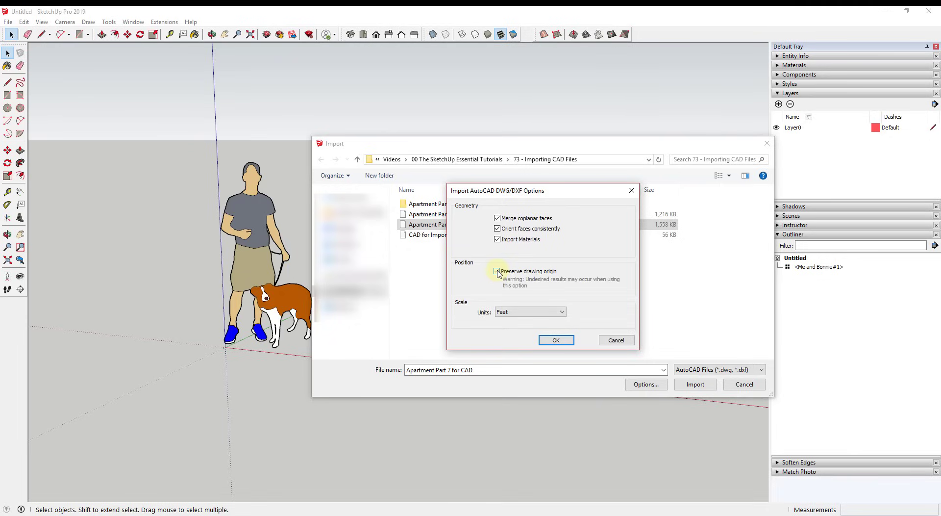
click(498, 272)
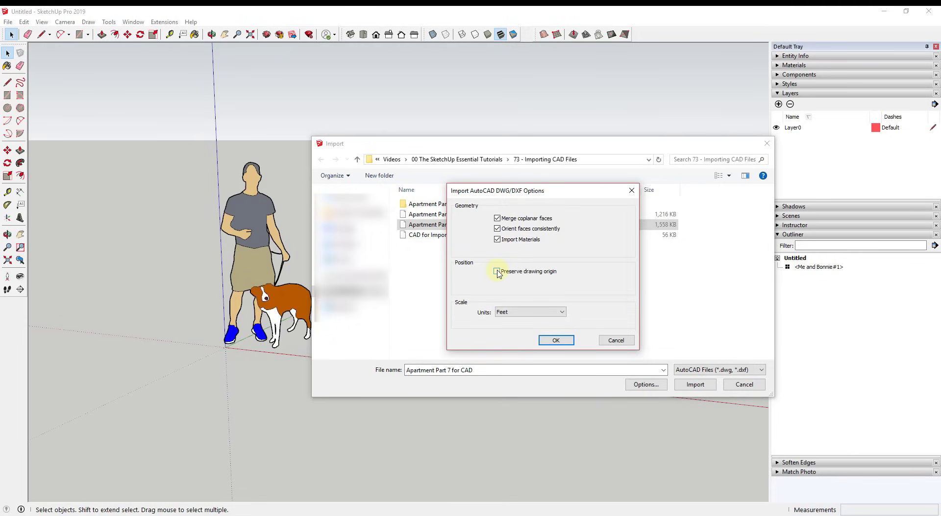
click(514, 312)
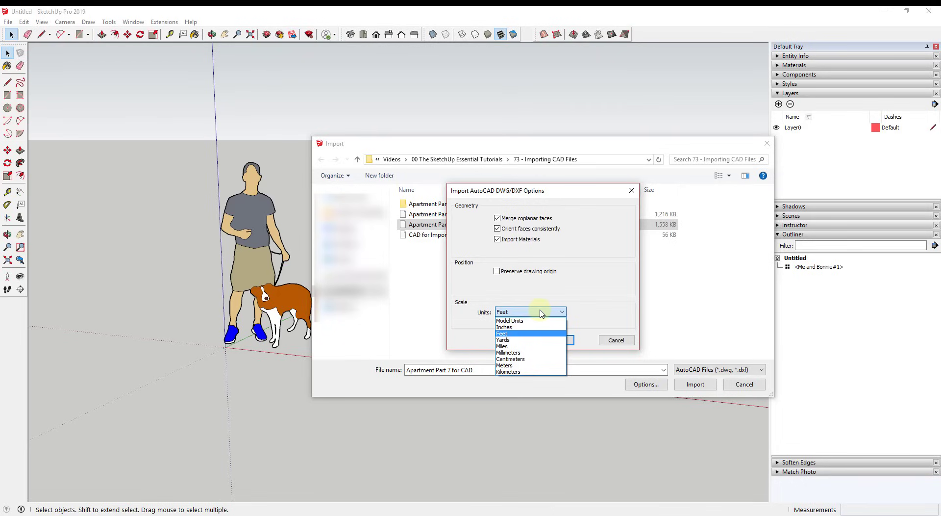
click(516, 336)
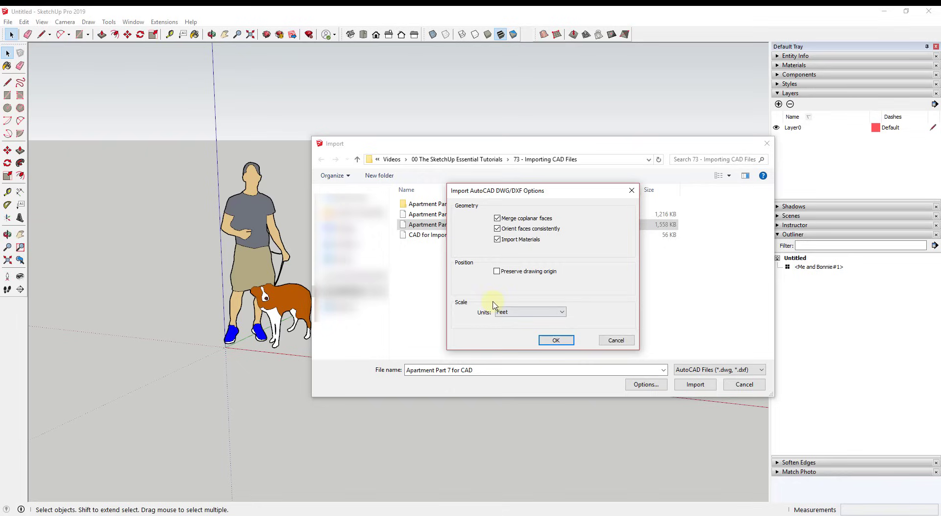
click(555, 341)
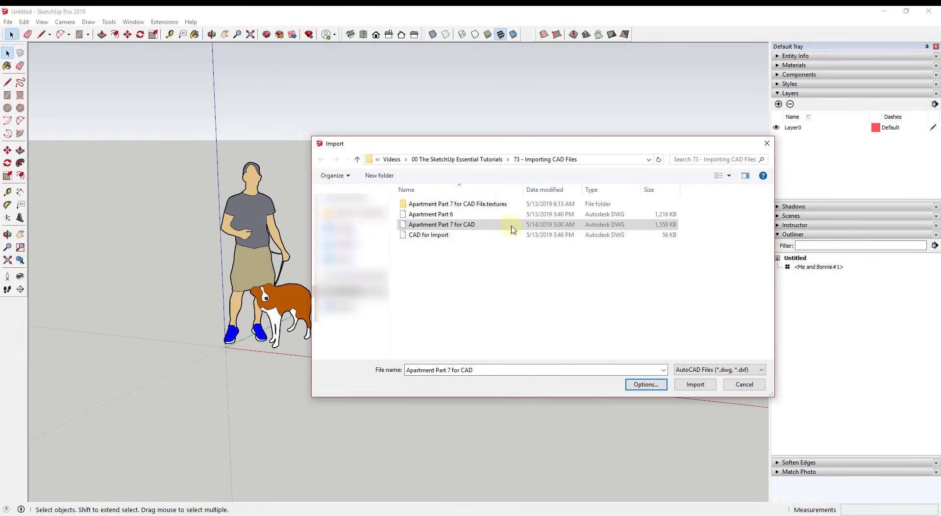
Import the selected drawing, check the ignored anonymous blocks in the import results, and close the report.
click(695, 384)
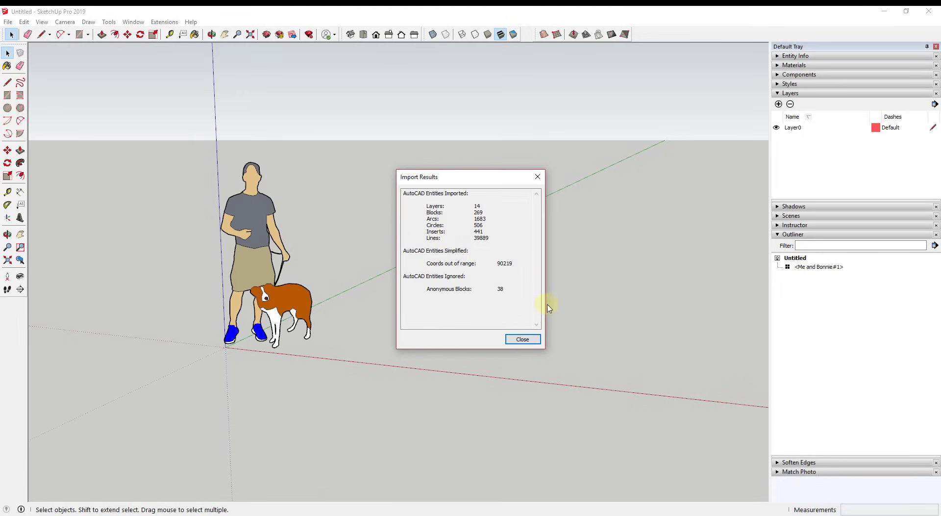
drag(443, 288, 505, 289)
click(505, 289)
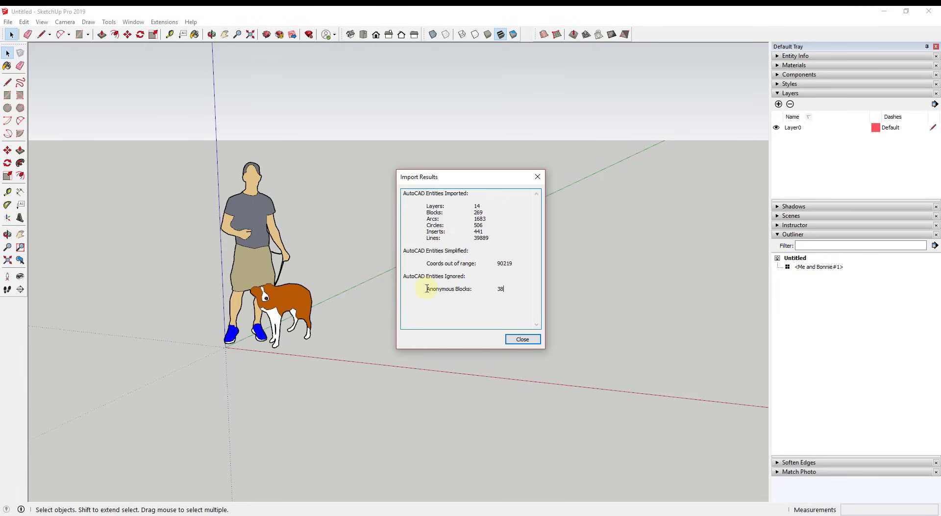
drag(427, 289, 505, 290)
click(505, 290)
click(523, 339)
Select the imported floor plan component and examine the extent of its bounding box.
middle_drag(263, 283, 370, 252)
scroll(402, 309, down, 2)
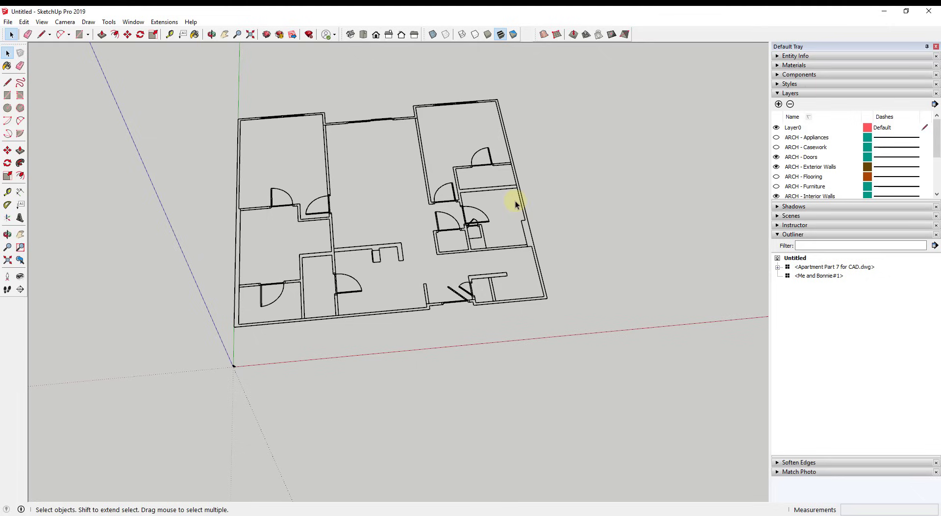
click(524, 239)
scroll(351, 200, down, 5)
middle_drag(351, 199, 381, 141)
scroll(379, 196, up, 5)
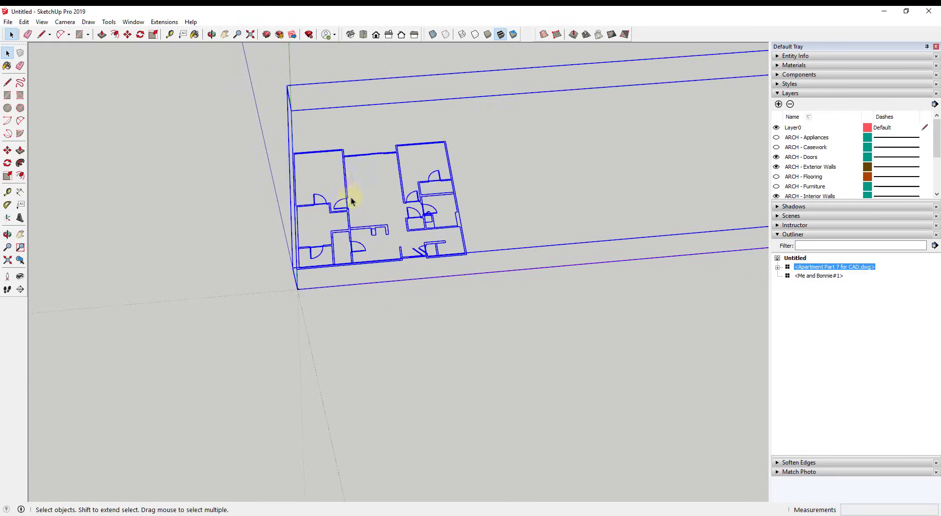
scroll(378, 196, up, 2)
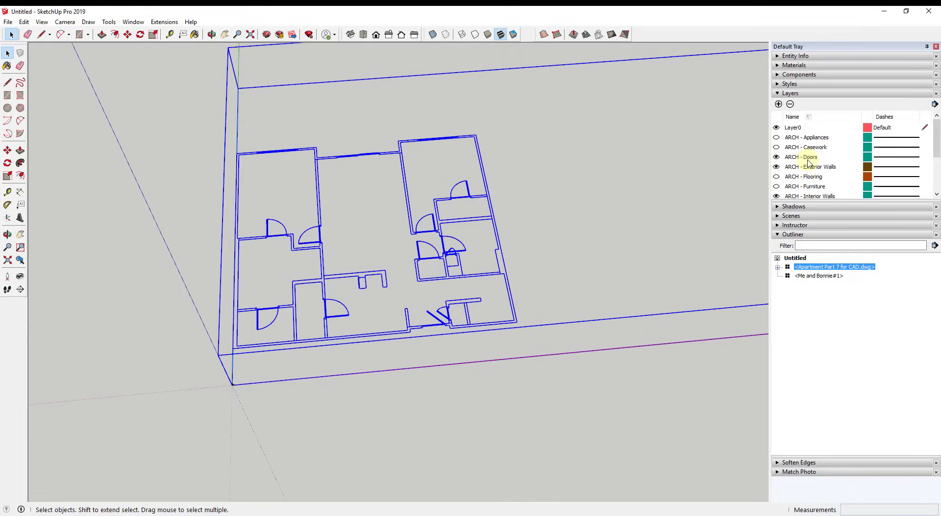
Switch the ARCH - Casework layer's visibility on and off to check its effect on the plan.
click(777, 148)
click(777, 148)
click(777, 148)
click(776, 148)
click(776, 148)
click(776, 147)
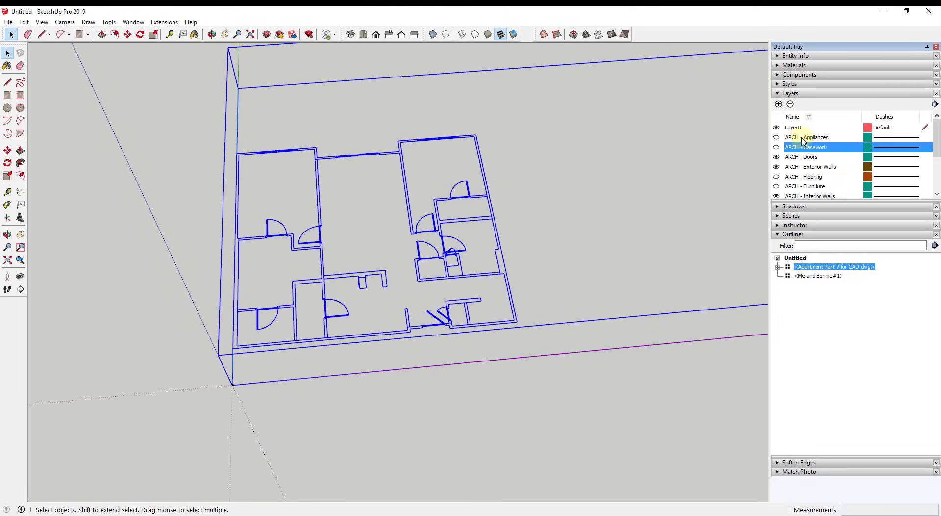
Examine the selected floor plan component, its available commands and its nested groups.
scroll(603, 219, down, 3)
middle_drag(603, 218, 384, 359)
scroll(281, 280, up, 5)
scroll(281, 279, up, 2)
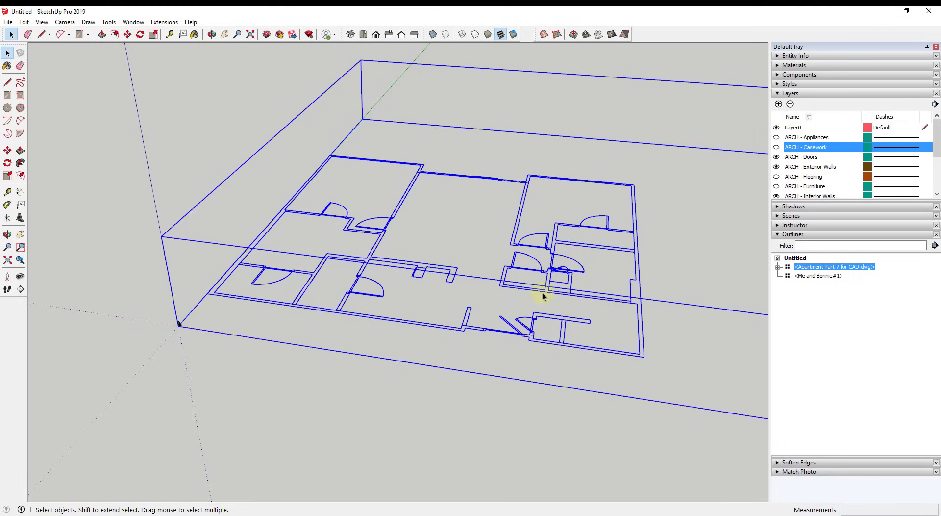
scroll(375, 293, down, 3)
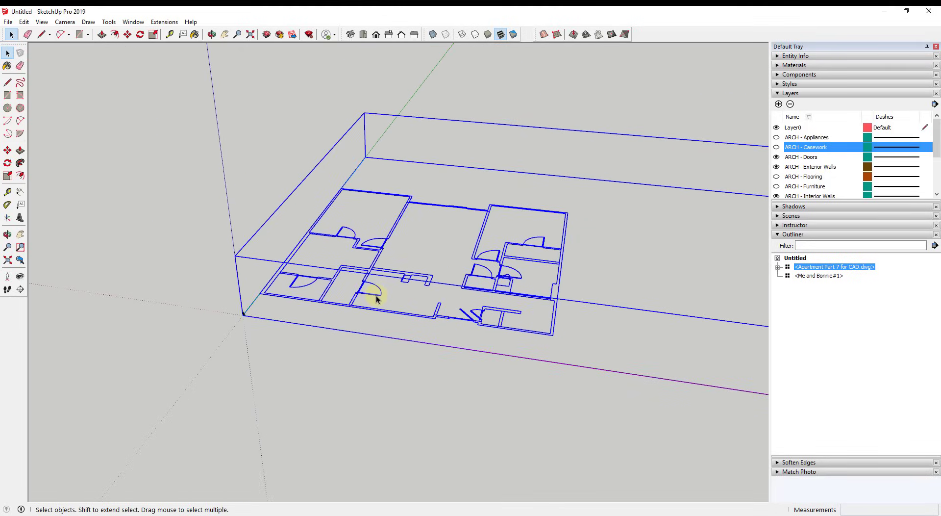
right_click(378, 258)
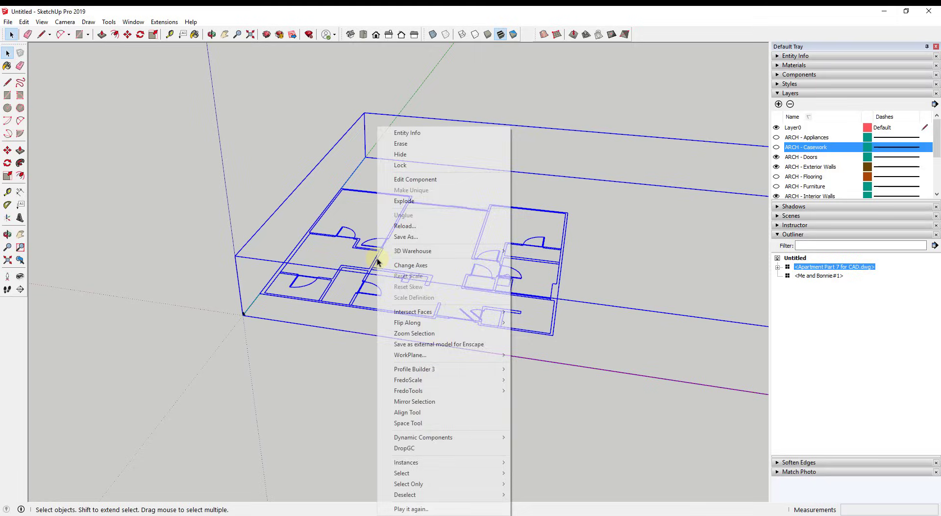
middle_drag(377, 258, 383, 332)
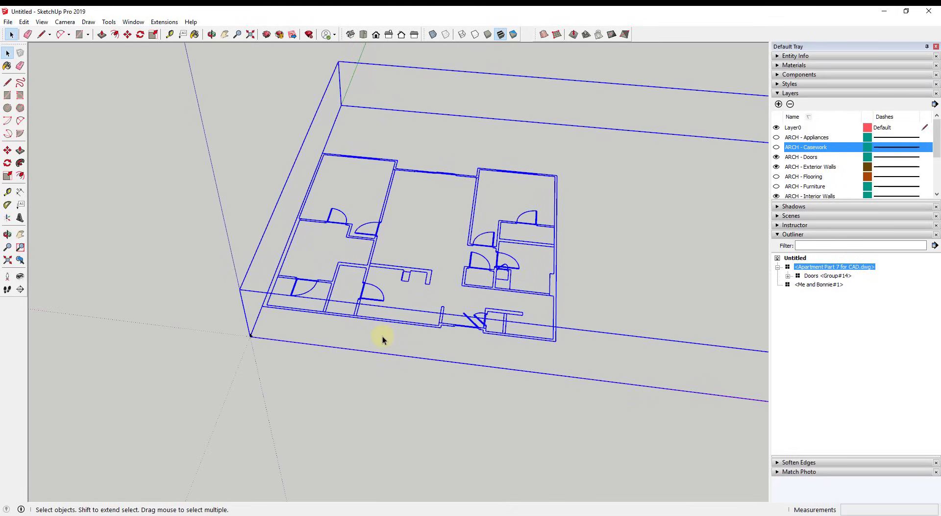
Move the floor plan component by its outer wall corner nearest the scale figure onto the model origin.
scroll(265, 338, up, 10)
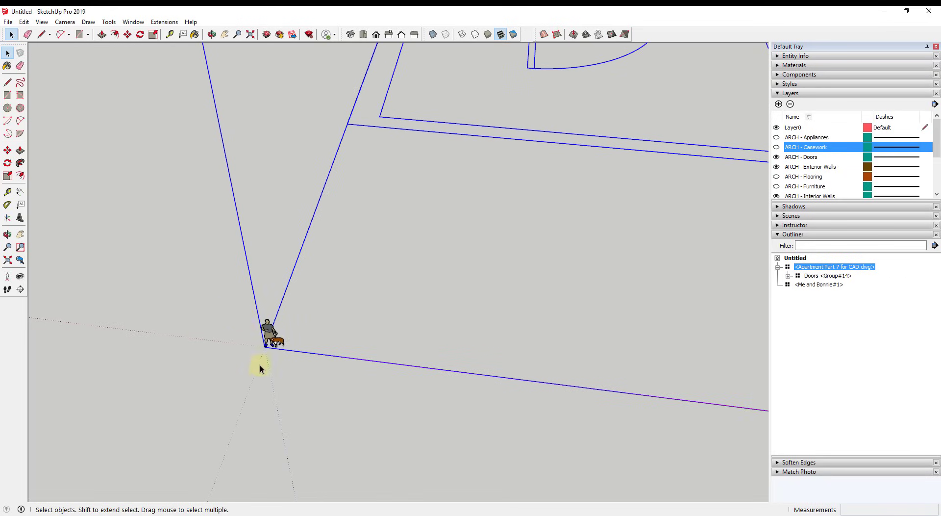
key(m)
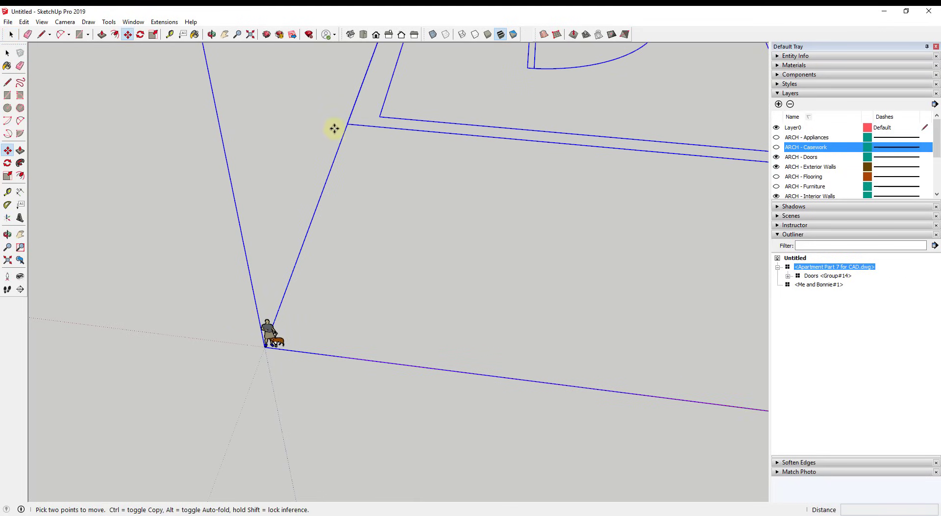
click(347, 126)
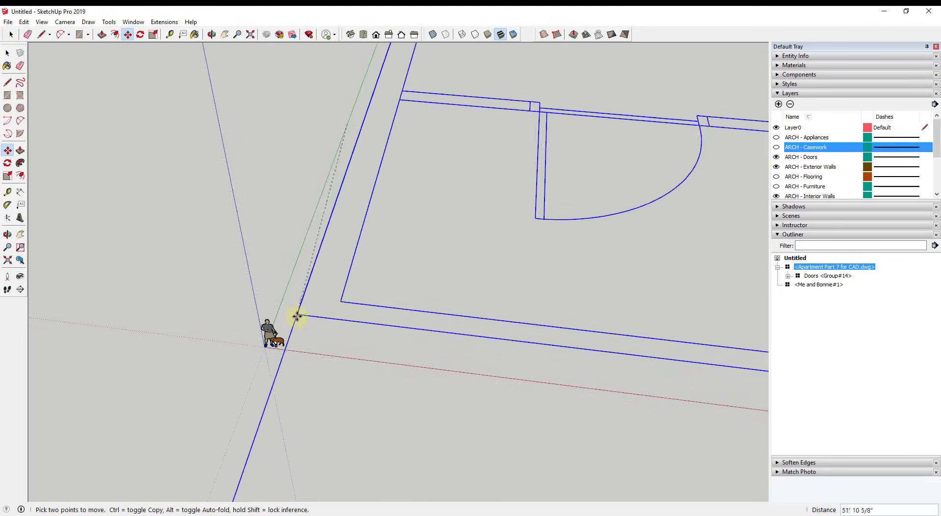
click(268, 348)
scroll(268, 348, down, 8)
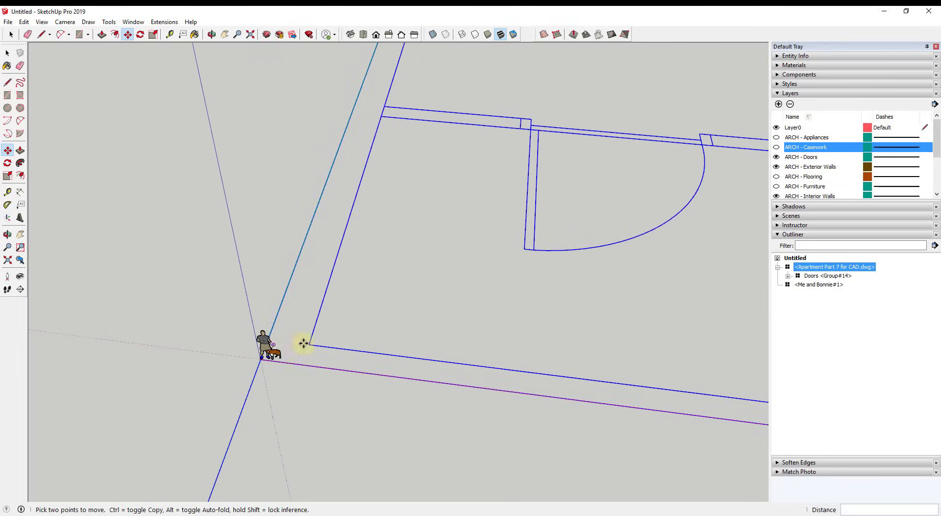
middle_drag(544, 153, 423, 232)
key(space)
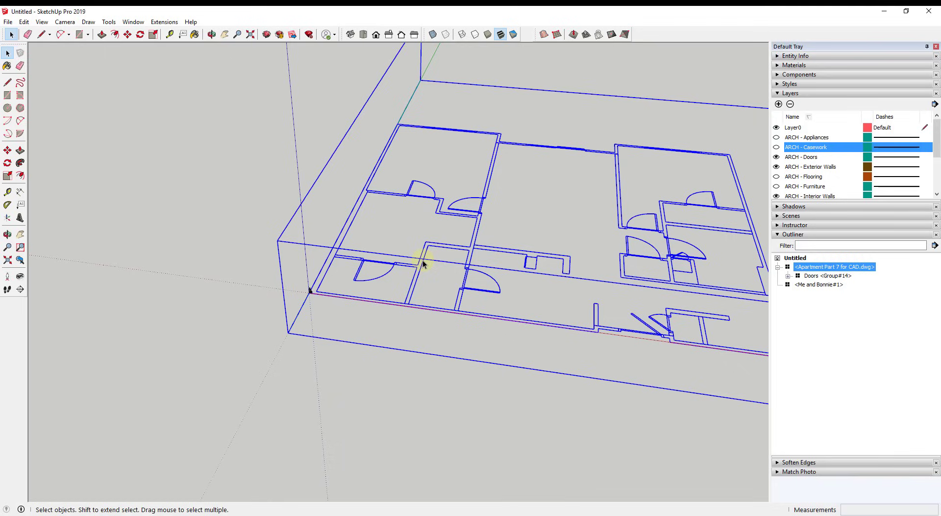
Open the imported floor plan component for editing.
double_click(423, 260)
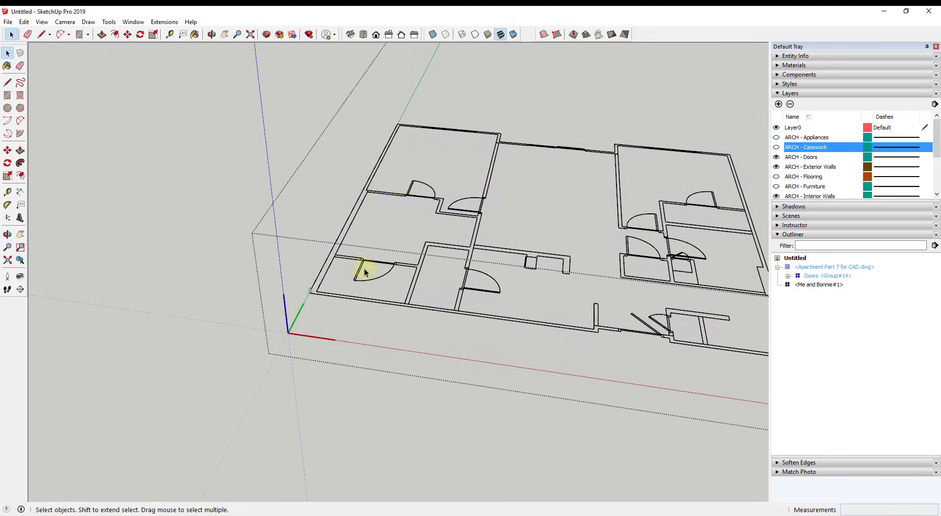
scroll(304, 221, down, 6)
scroll(311, 179, up, 8)
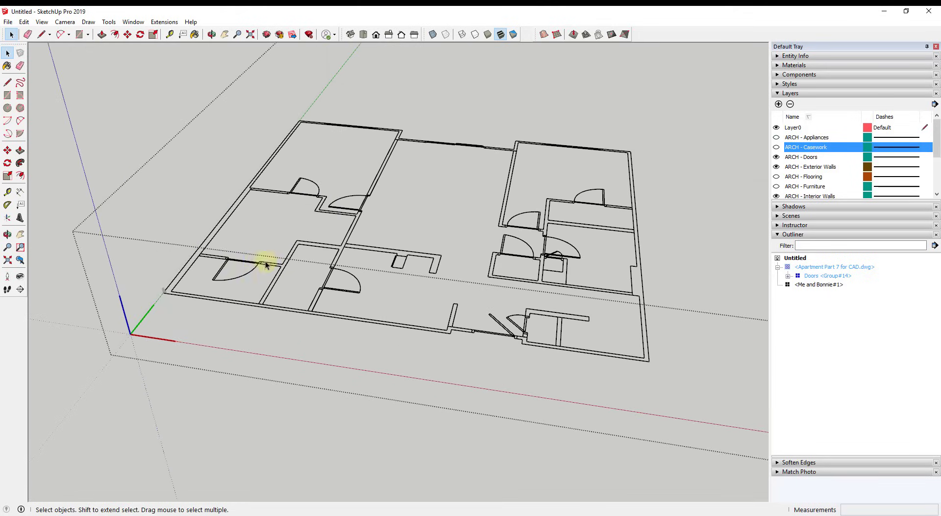
Measure the width of the door opening in the room nearest the origin with the Tape Measure tool.
click(170, 33)
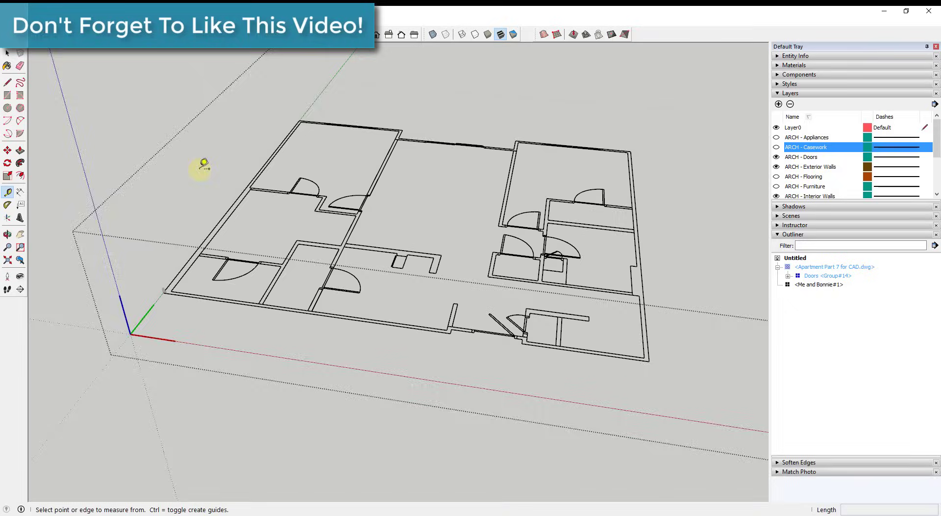
scroll(208, 260, up, 8)
middle_click(267, 329)
middle_drag(267, 330, 282, 254)
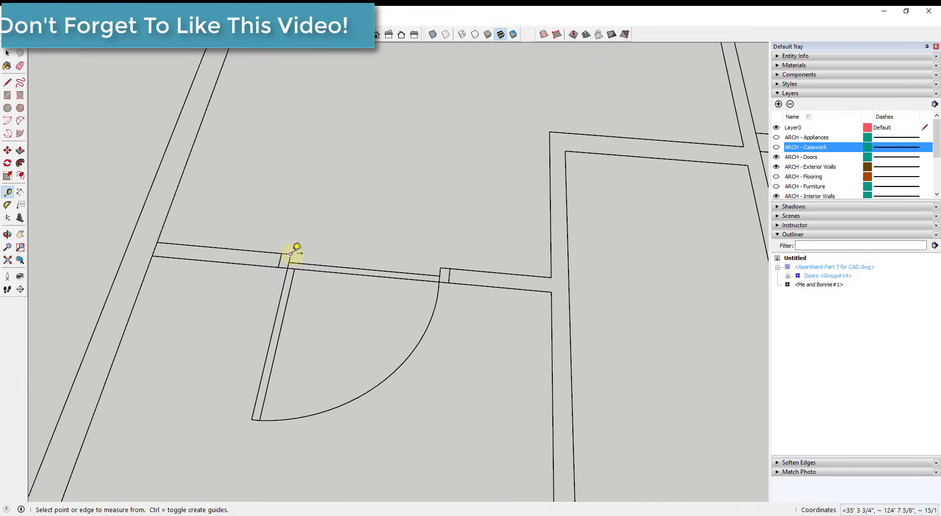
scroll(443, 265, down, 4)
scroll(442, 256, up, 6)
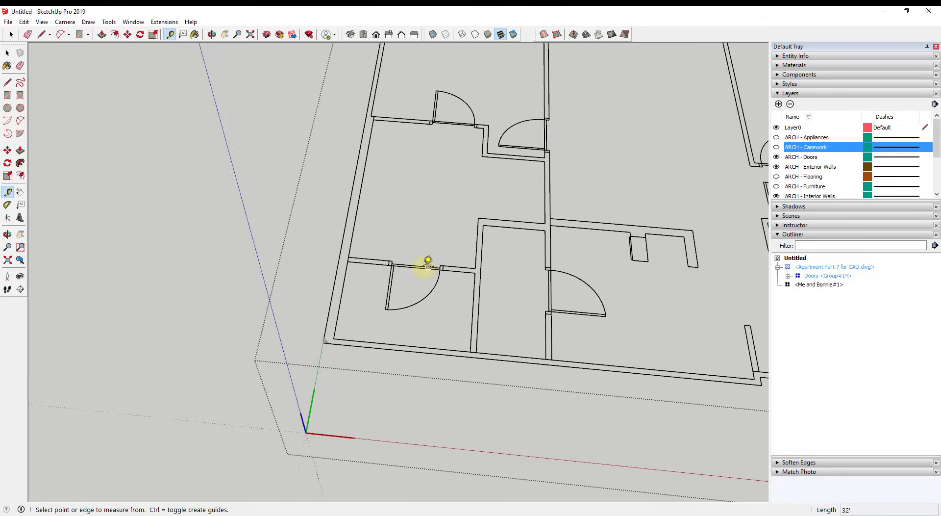
Recheck the door opening's width by measuring between its two jamb endpoints, then leave the Tape Measure tool.
click(398, 262)
click(500, 270)
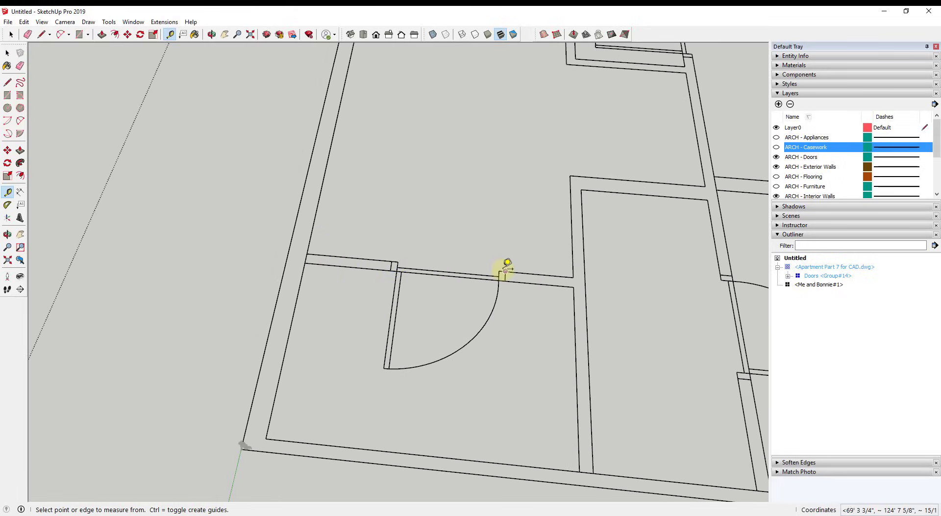
click(398, 262)
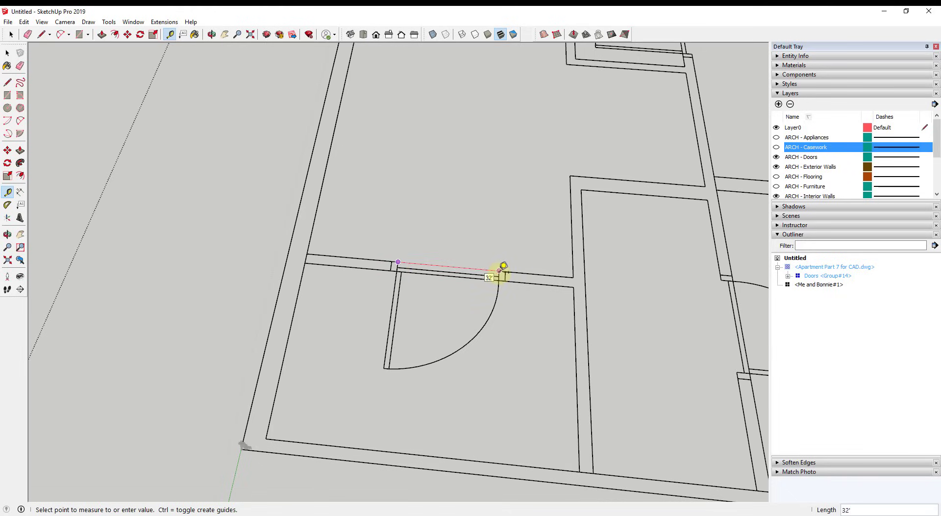
click(500, 269)
key(space)
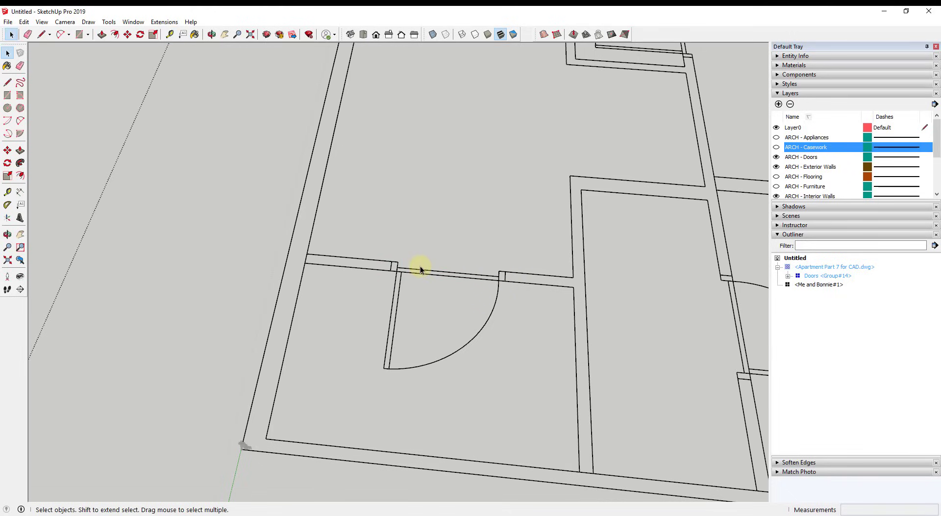
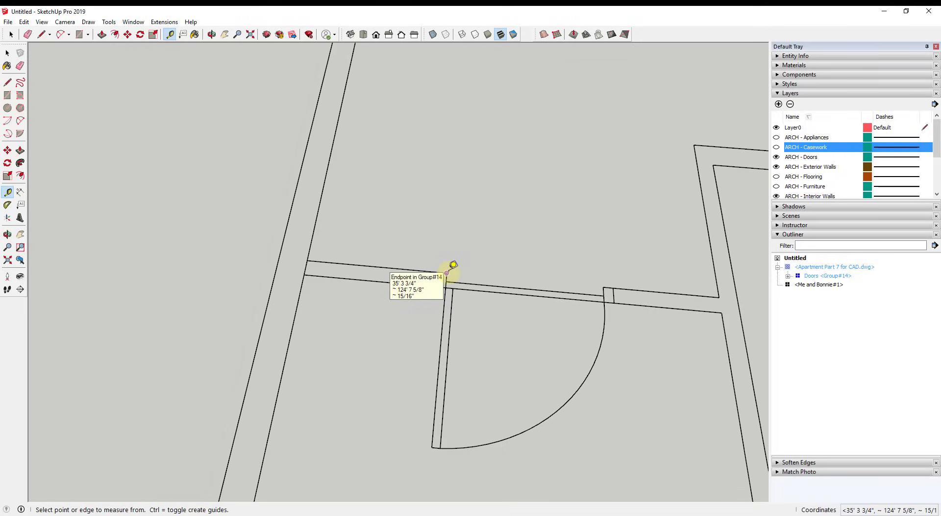
Measure across the same door opening, set that distance to 3', and resize the active floor plan component accordingly.
click(446, 273)
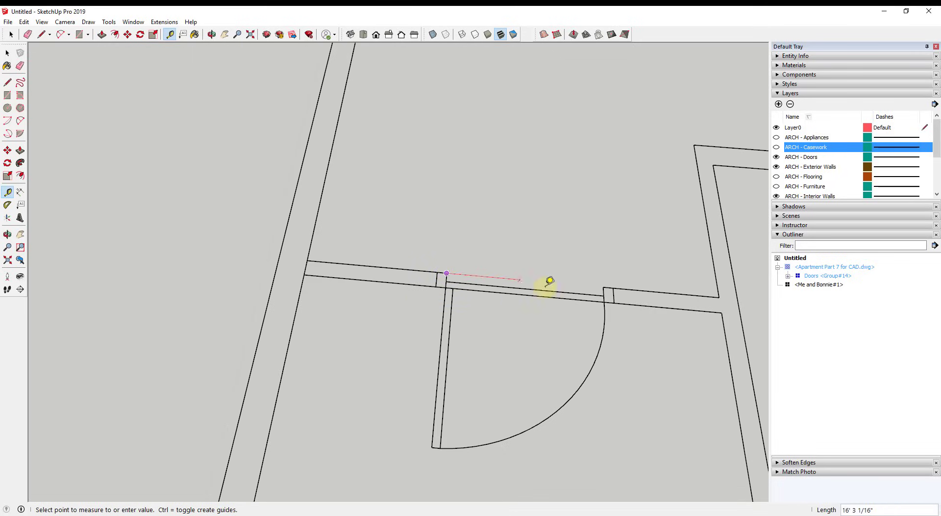
click(603, 285)
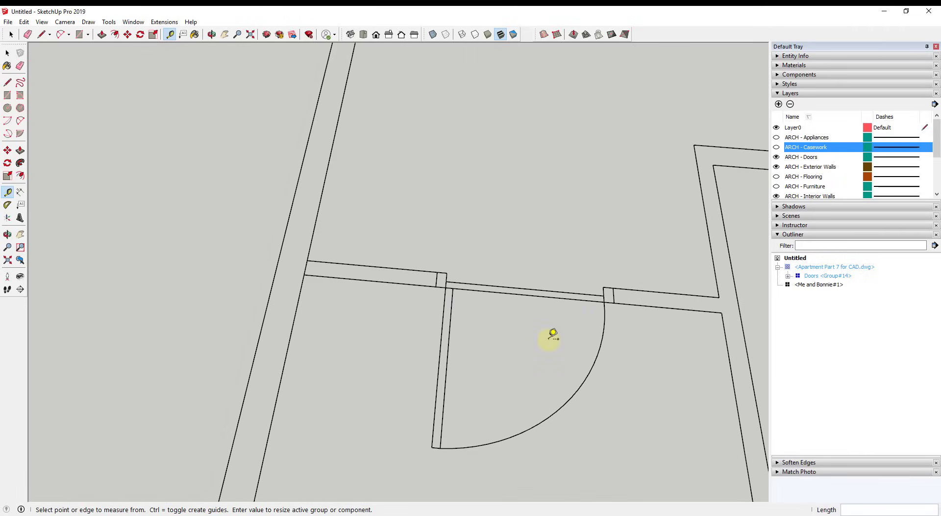
key(Return)
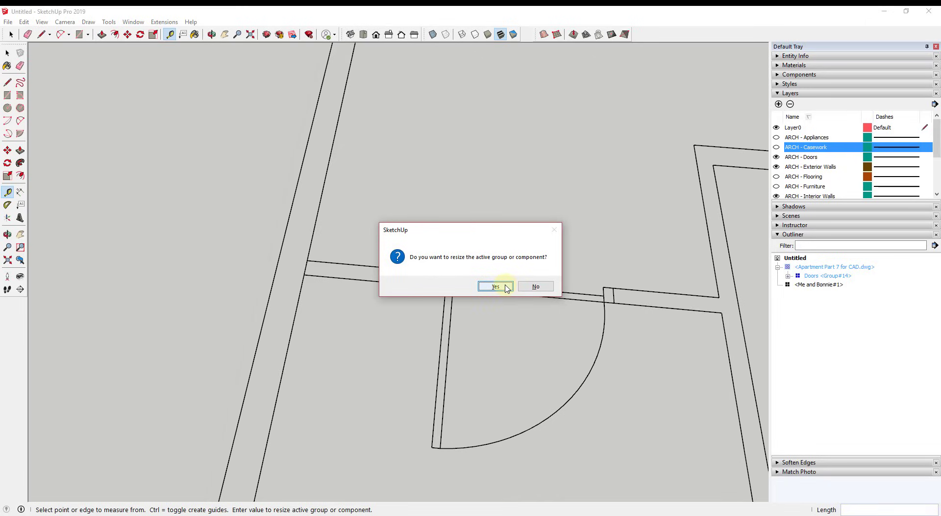
click(495, 286)
Verify the resized floor plan's scale by measuring the width of the door opening nearest the origin.
scroll(473, 242, down, 10)
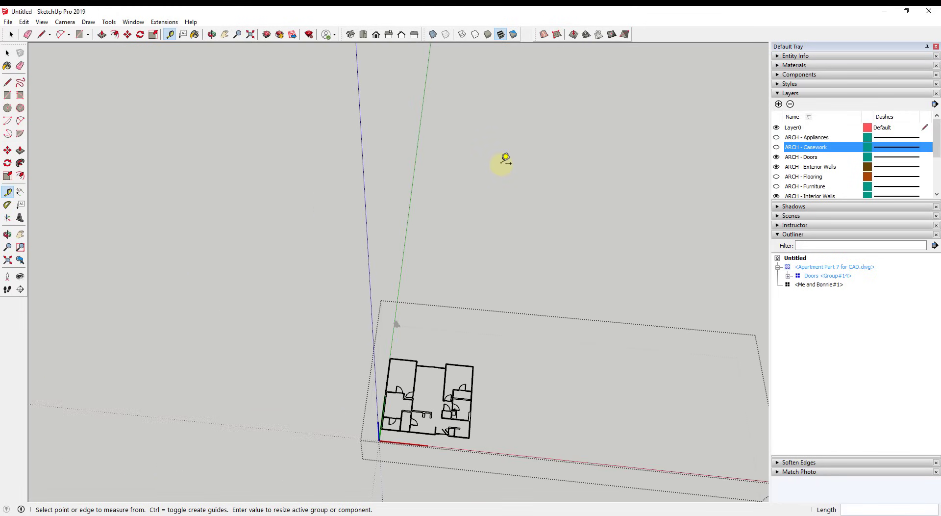
scroll(468, 251, up, 8)
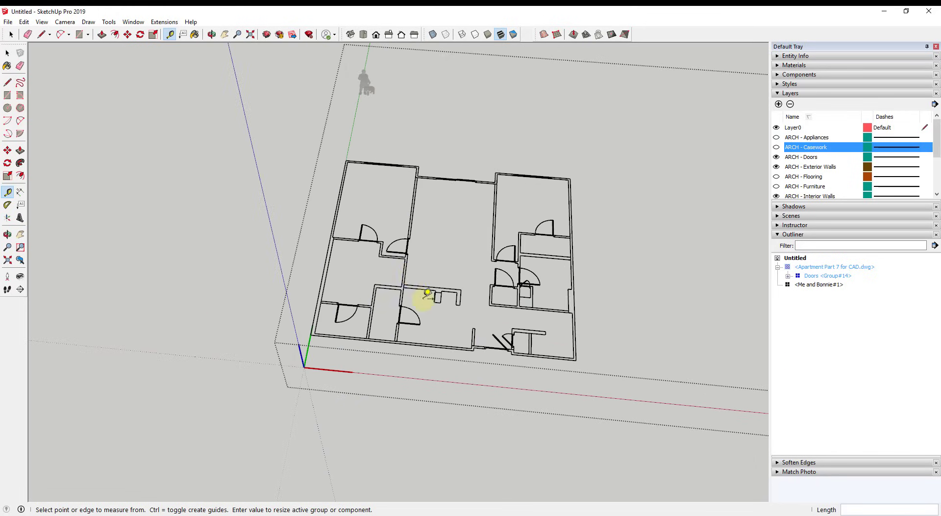
scroll(427, 275, up, 2)
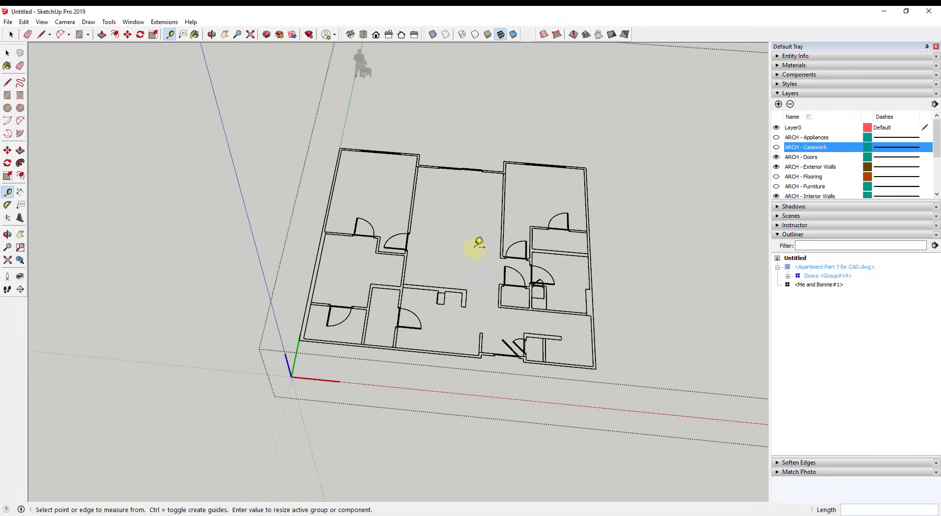
scroll(336, 304, up, 8)
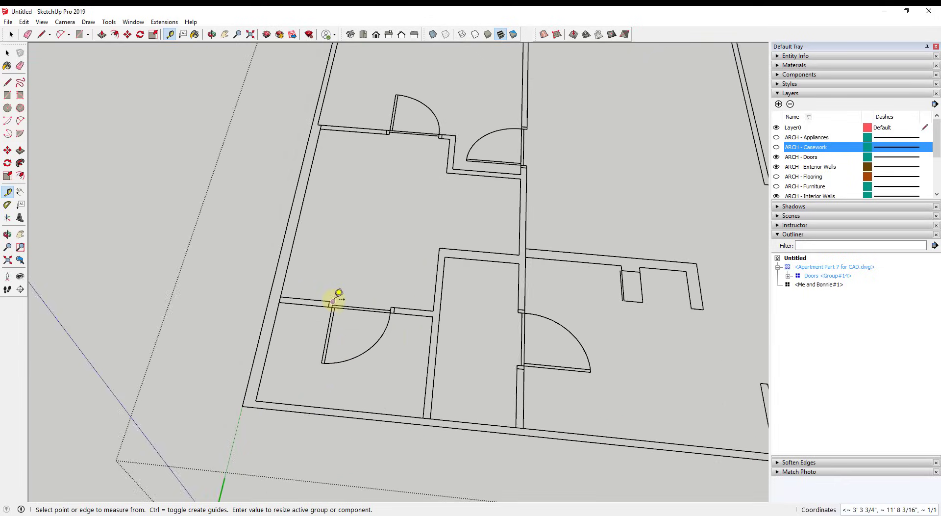
scroll(335, 298, up, 3)
click(333, 304)
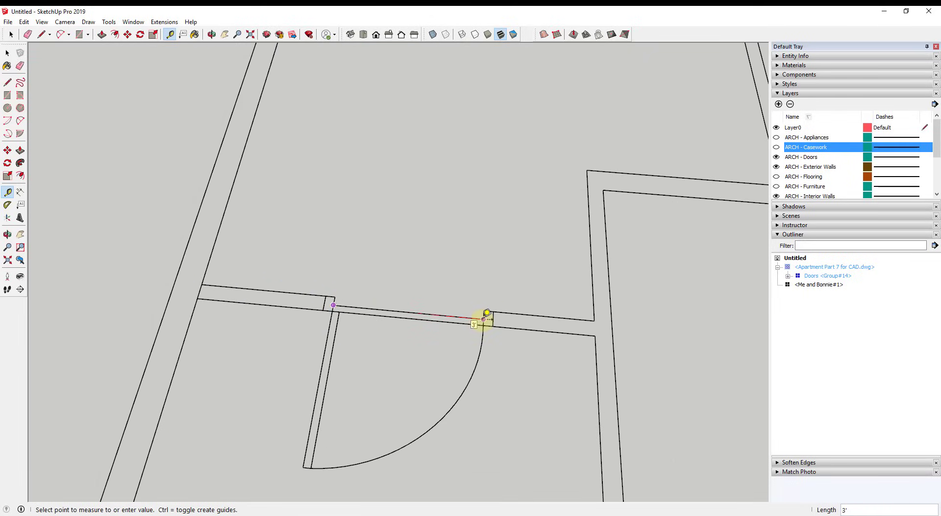
key(space)
Close the resized component and move it by its outer wall corner onto the model origin.
scroll(414, 328, down, 10)
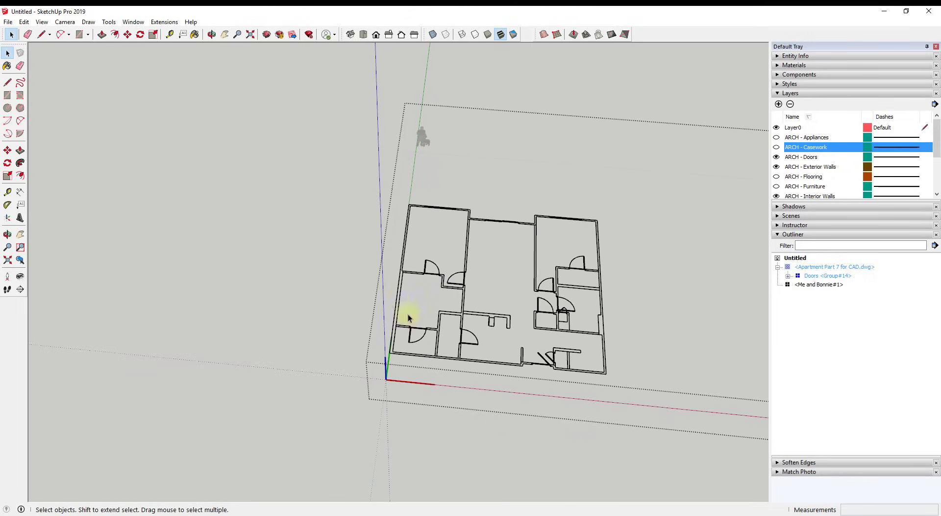
scroll(400, 345, up, 3)
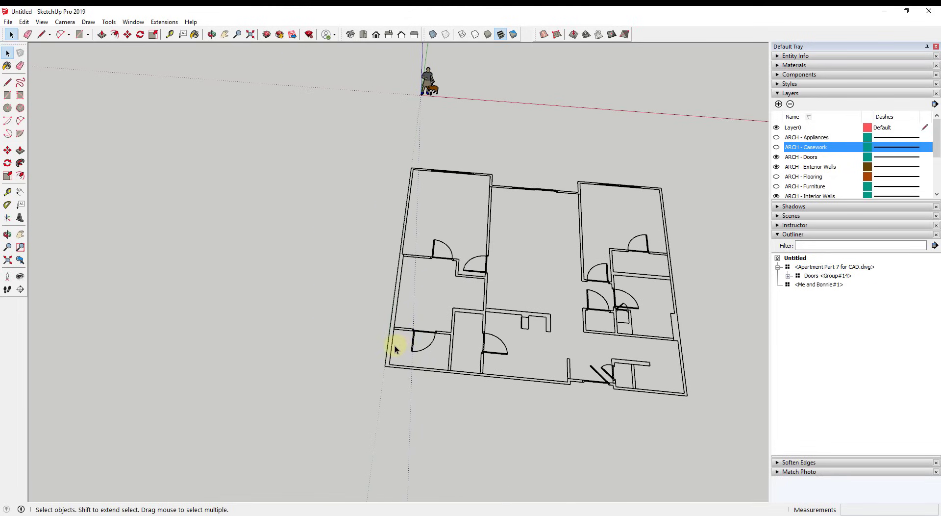
click(391, 345)
key(m)
click(391, 345)
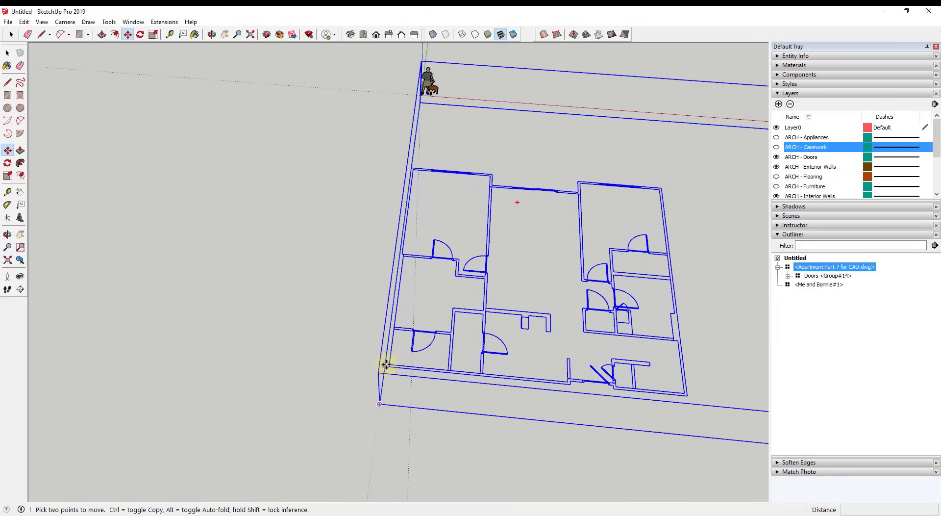
click(423, 81)
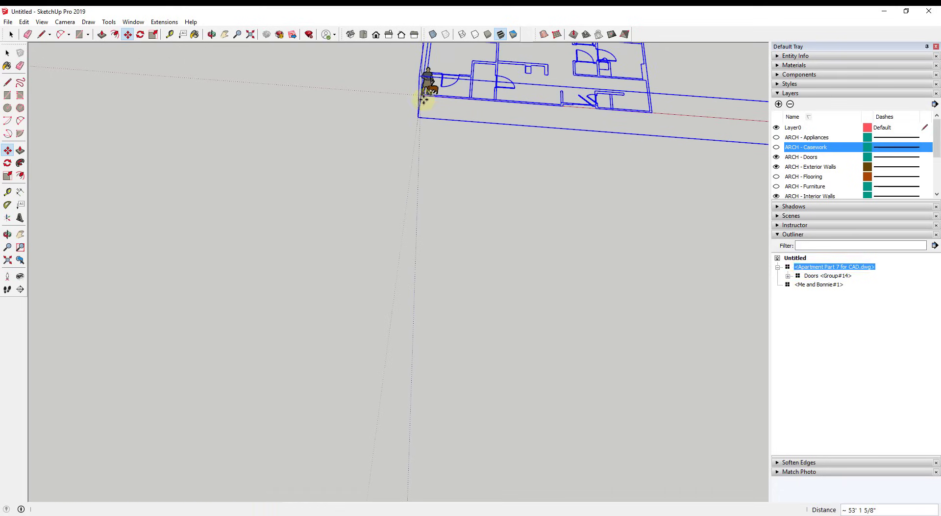
Erase the scale figure standing at the model origin.
scroll(425, 82, up, 5)
mouse_move(461, 137)
middle_down()
mouse_move(475, 74)
mouse_move(437, 128)
middle_up()
key(e)
click(448, 64)
key(space)
scroll(460, 228, down, 6)
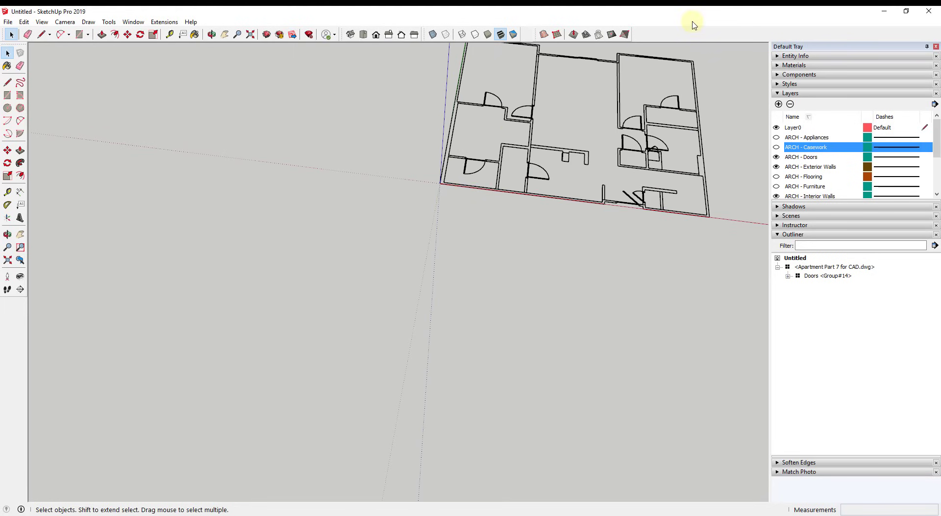
Open the floor plan component to inspect where its own axes sit relative to the wall corner, and close it.
middle_drag(630, 110, 412, 153)
click(408, 166)
double_click(409, 165)
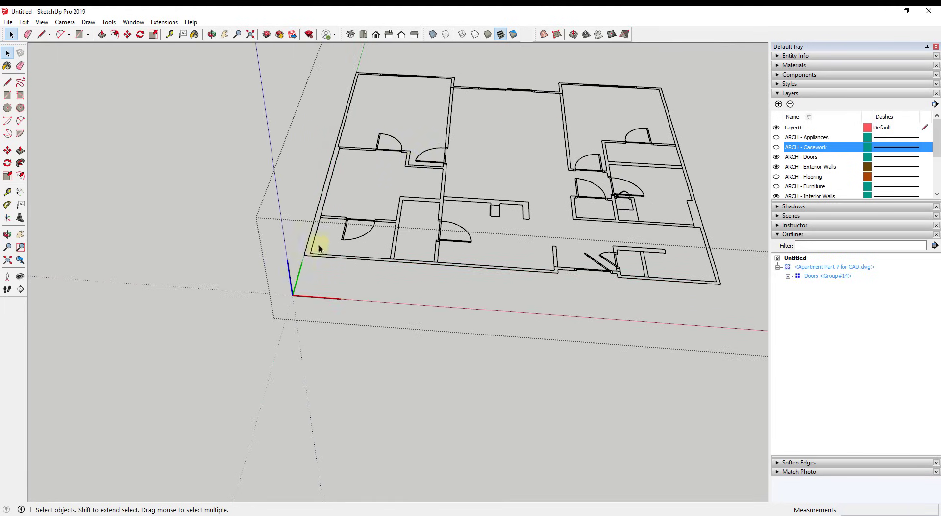
click(300, 351)
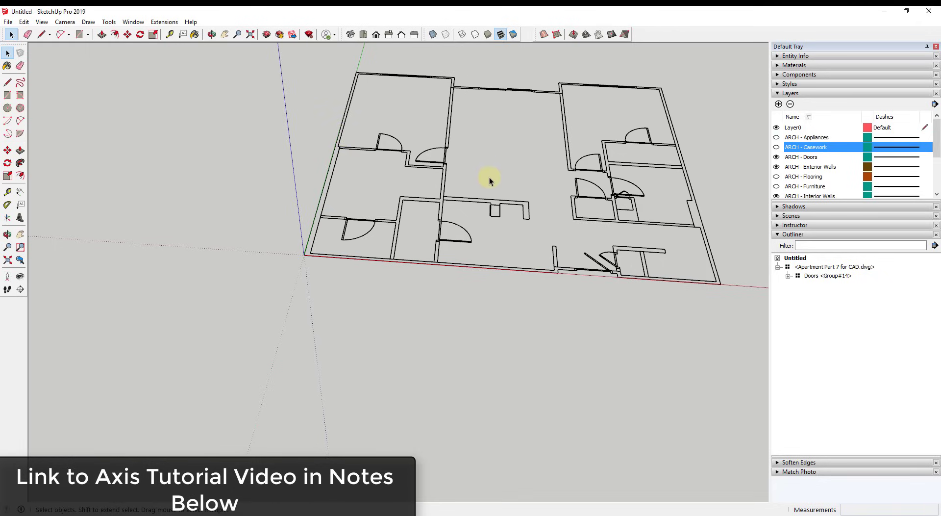
Inside the floor plan component, trace interior wall edges beside the door nearest the origin to fill both wall sections with faces.
click(498, 208)
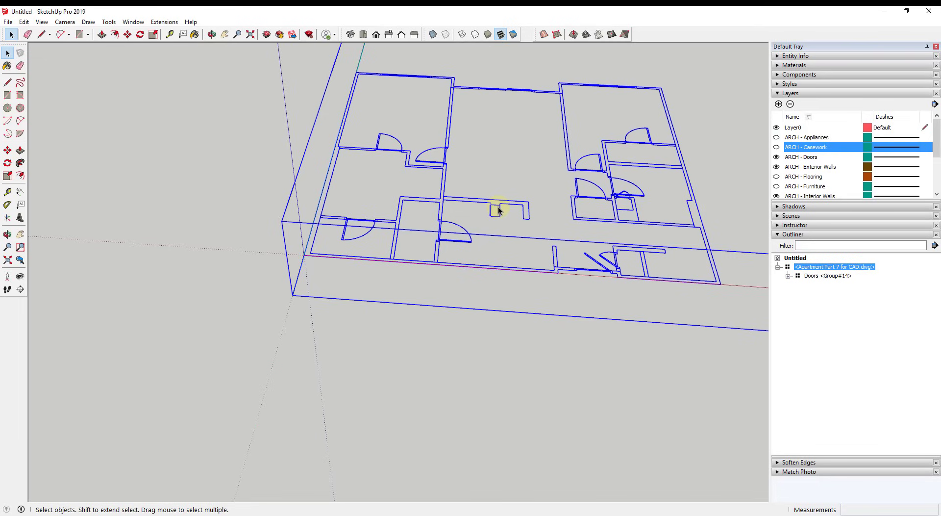
double_click(500, 208)
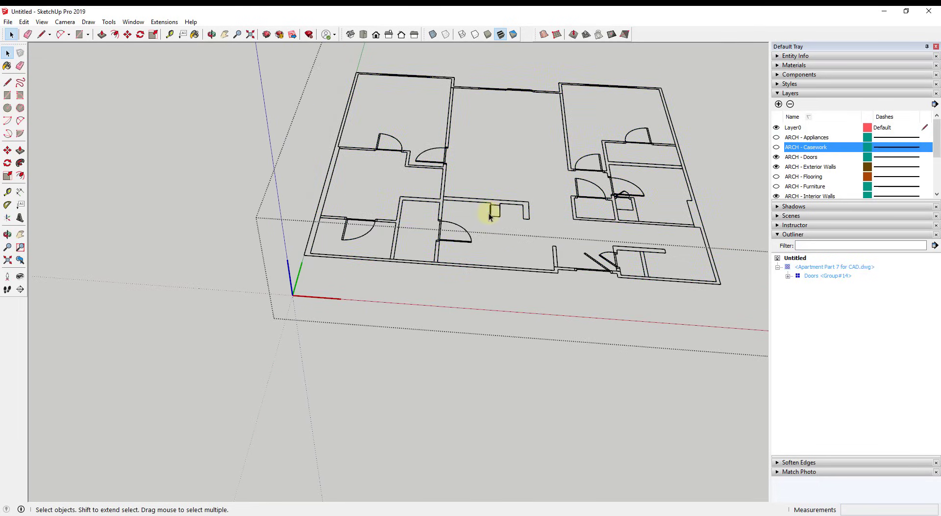
scroll(495, 210, up, 3)
scroll(378, 168, up, 5)
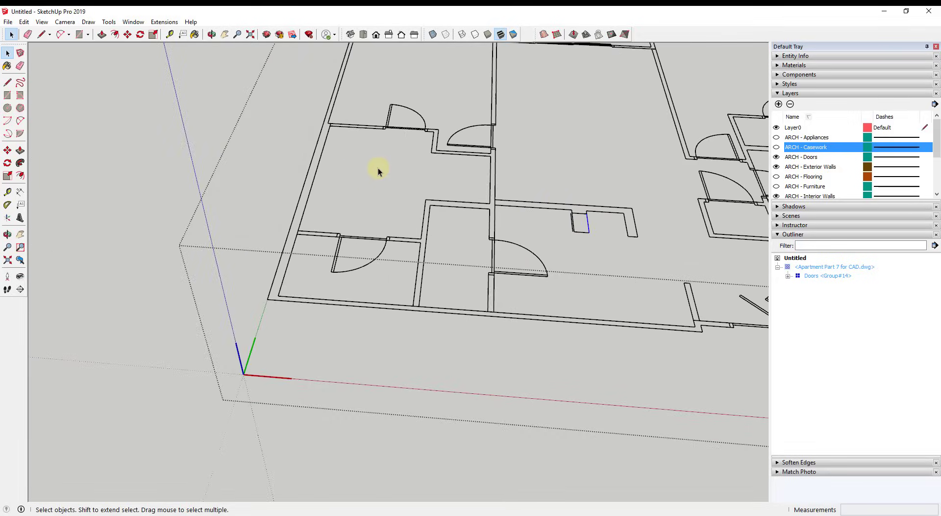
key(l)
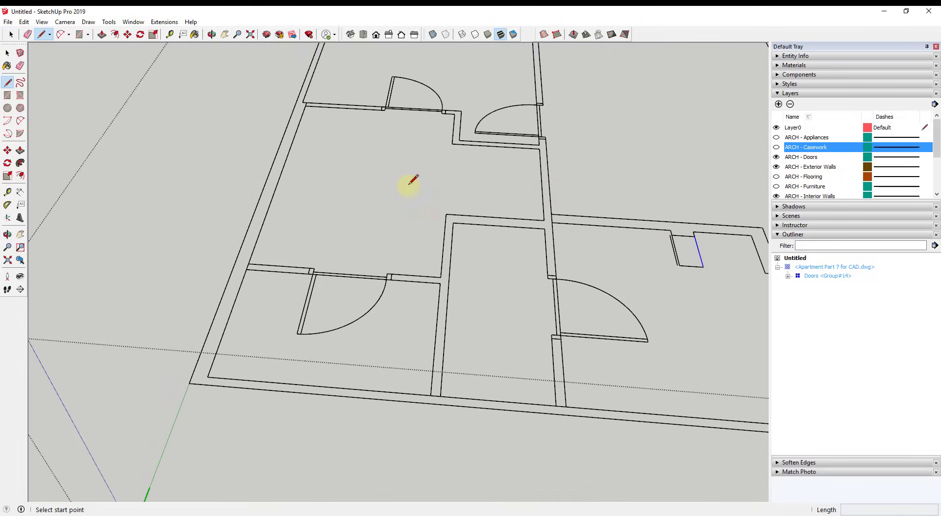
click(441, 277)
click(446, 214)
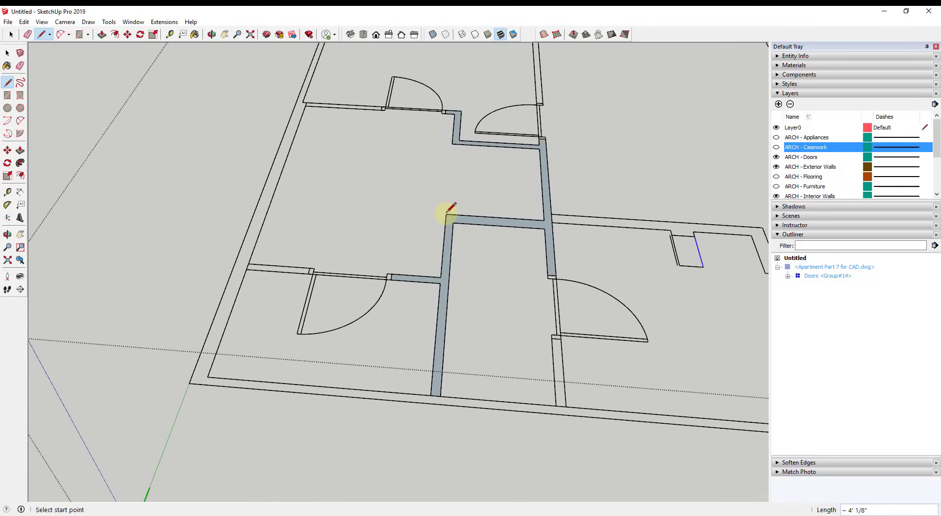
click(309, 268)
click(248, 265)
key(space)
scroll(303, 271, down, 3)
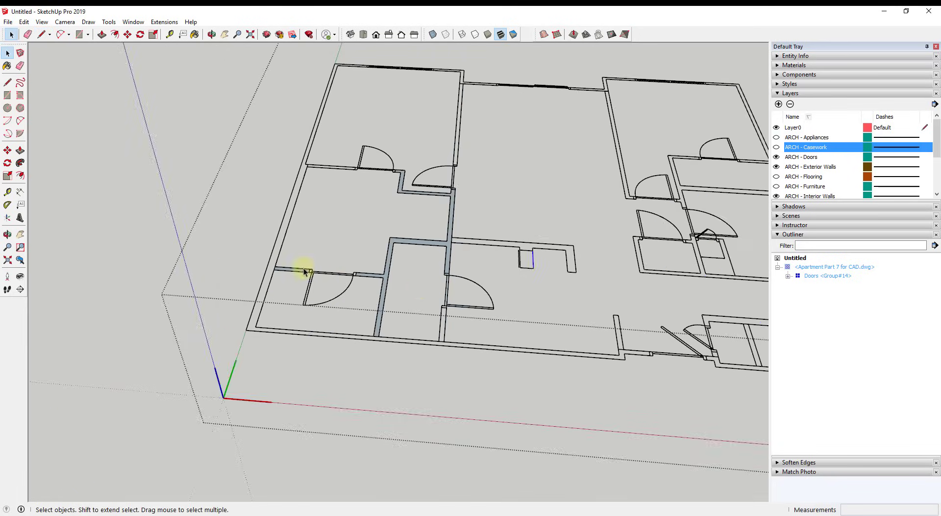
Reverse the large interior wall face so its front side points up.
scroll(406, 241, up, 4)
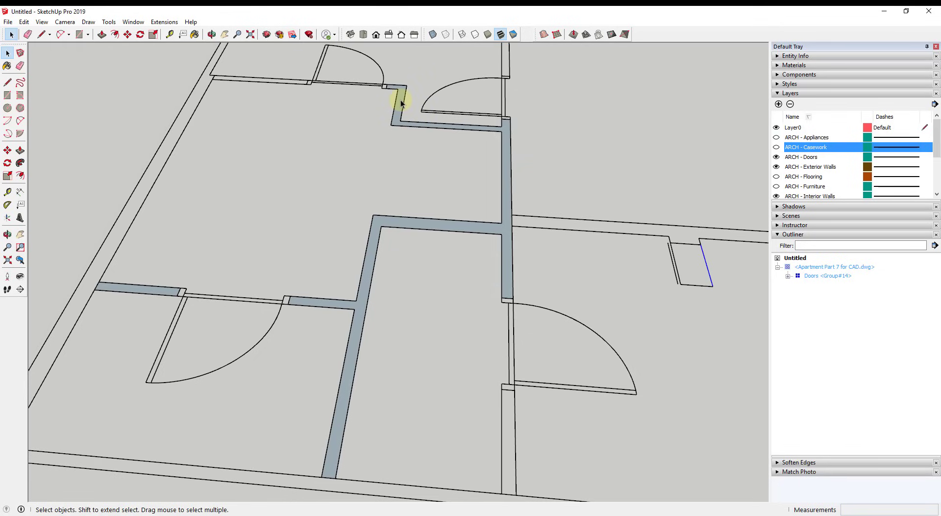
right_click(507, 137)
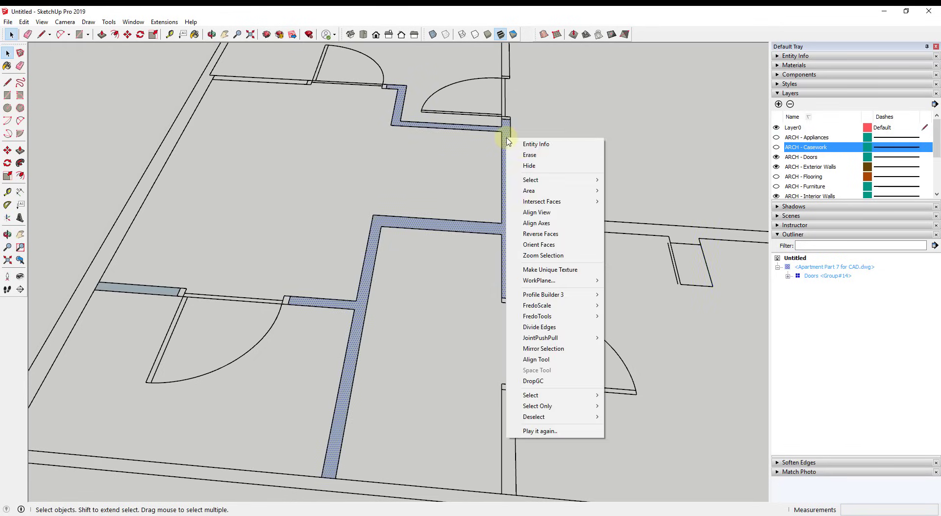
click(532, 233)
Try to pull the reversed interior wall face upward into a 3D wall with Push/Pull.
key(p)
click(509, 200)
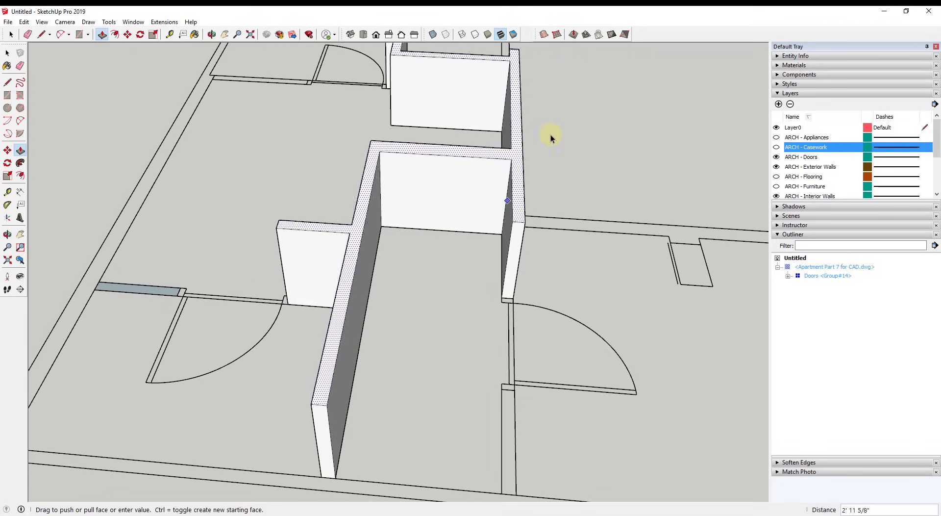
key(space)
scroll(551, 133, down, 6)
middle_drag(567, 127, 499, 169)
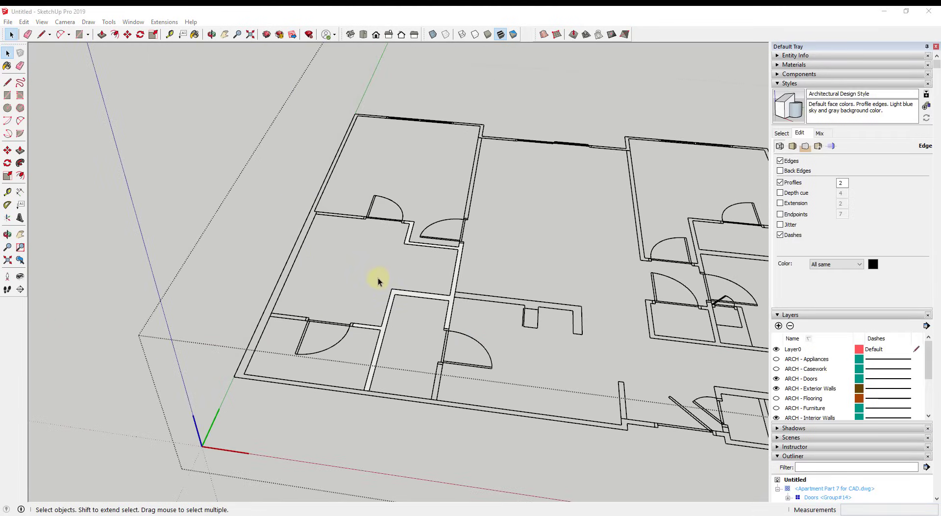
Outside the component, draw a rectangle over the exterior wall along the green axis, from the partition's inner corner to the origin corner.
scroll(385, 269, down, 1)
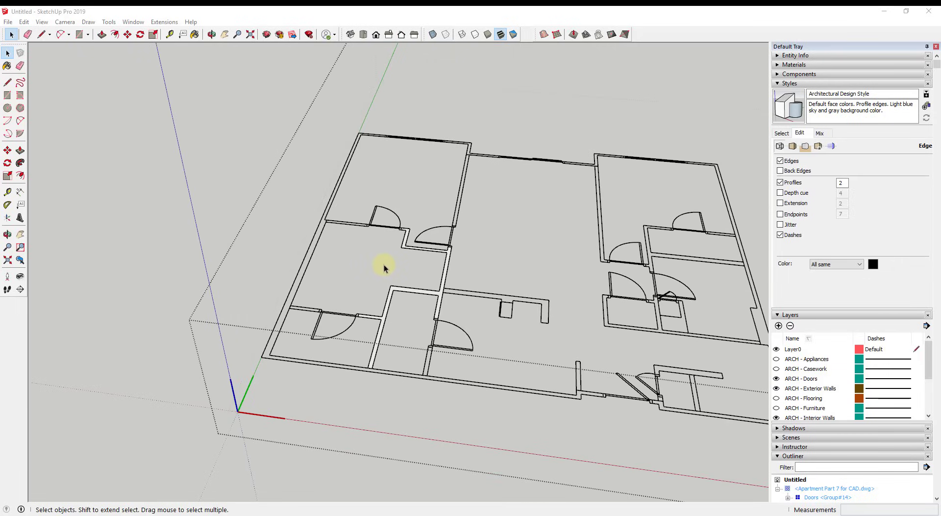
key(ctrl+z)
scroll(245, 337, up, 2)
middle_drag(284, 325, 319, 255)
key(r)
click(358, 163)
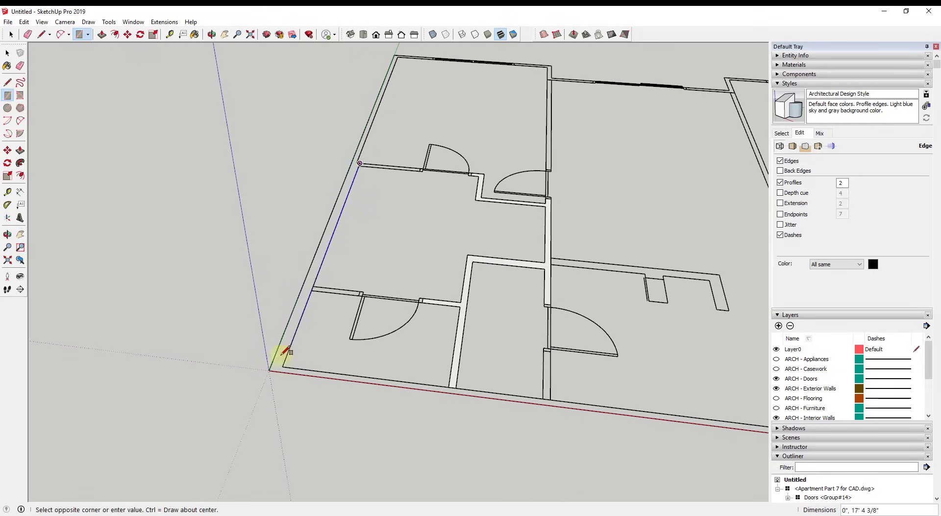
click(280, 371)
Draw a rectangle over the exterior wall along the red axis to the entry, and a small one filling its end, about 4 1/16" by 10 1/4".
click(281, 372)
scroll(280, 372, down, 3)
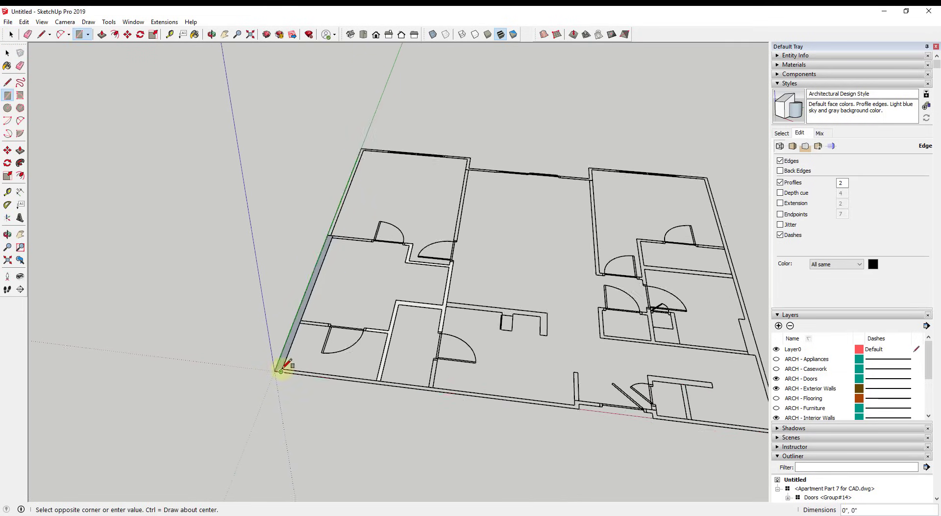
scroll(500, 387, up, 3)
scroll(495, 397, up, 2)
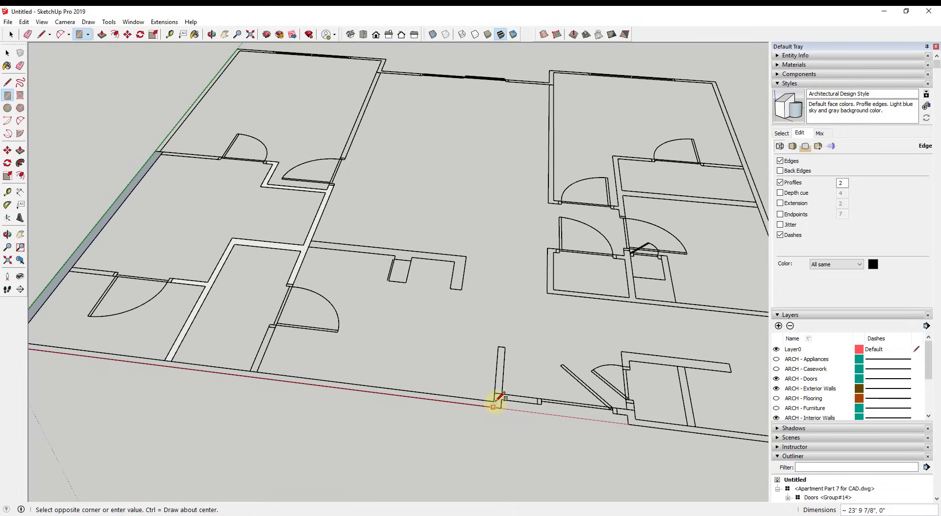
click(495, 392)
click(495, 393)
click(500, 403)
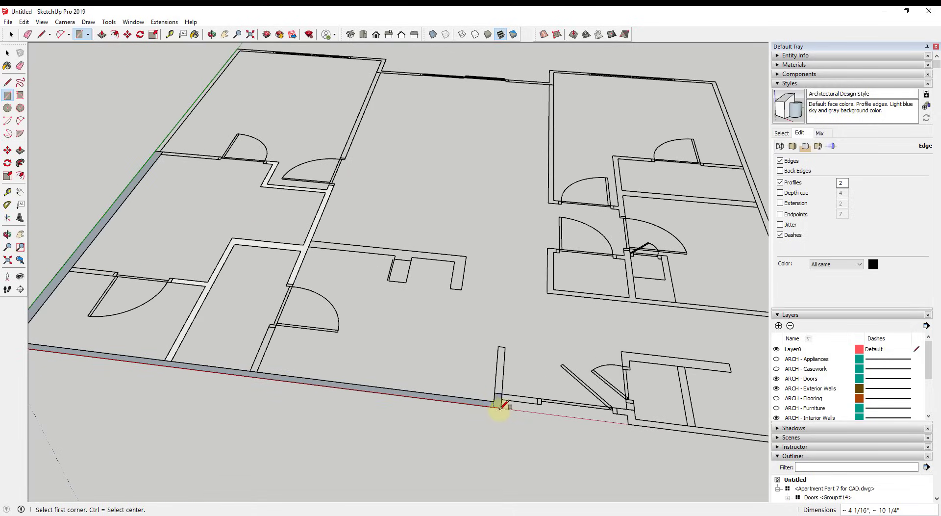
Erase the seam edges between the exterior wall rectangles so they merge into one continuous face.
scroll(499, 403, up, 3)
key(space)
key(e)
scroll(500, 404, down, 4)
scroll(157, 333, up, 4)
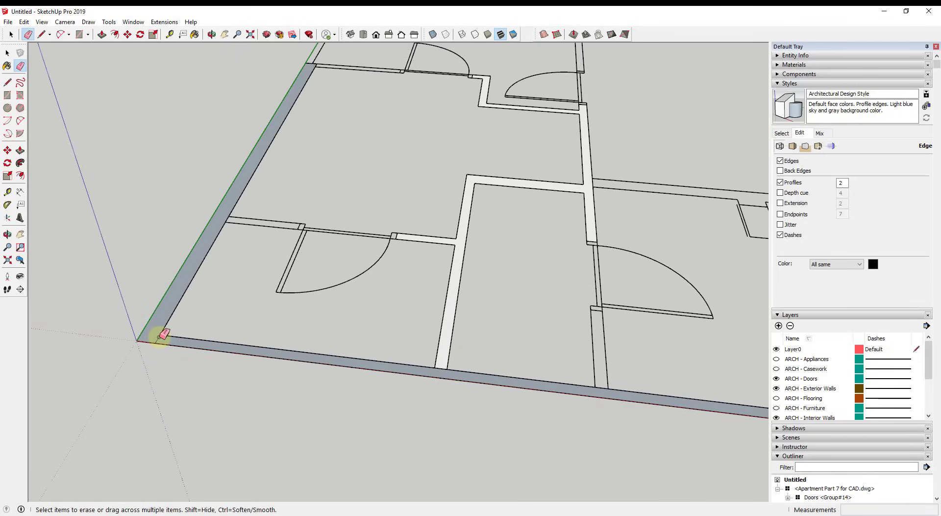
Group the merged L-shaped exterior wall face together with its edges.
key(space)
click(158, 331)
scroll(154, 330, down, 3)
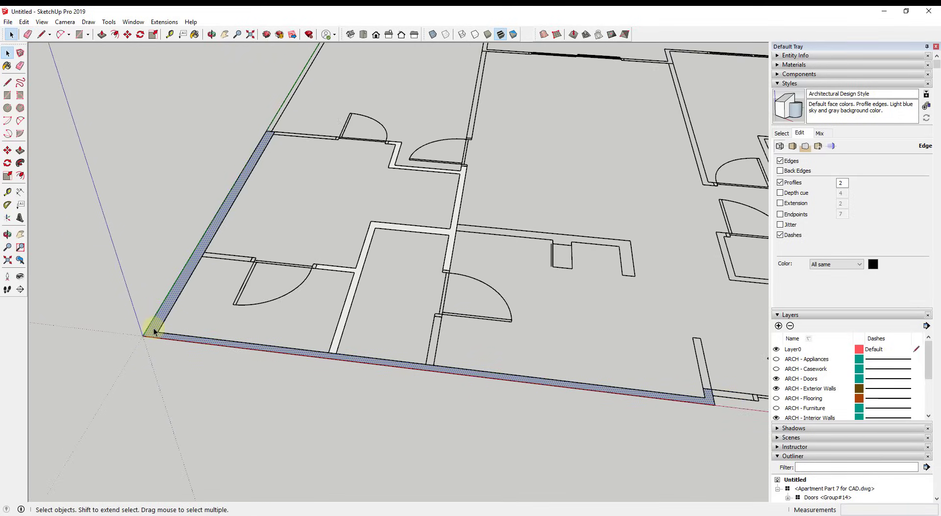
right_click(154, 329)
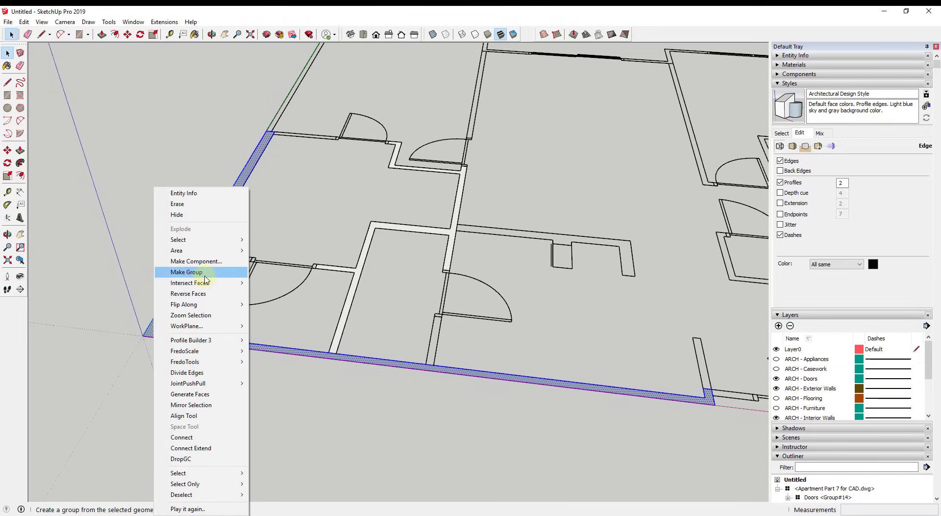
click(235, 272)
Rename the new wall group as Exterior Walls.
scroll(858, 407, down, 3)
right_click(800, 332)
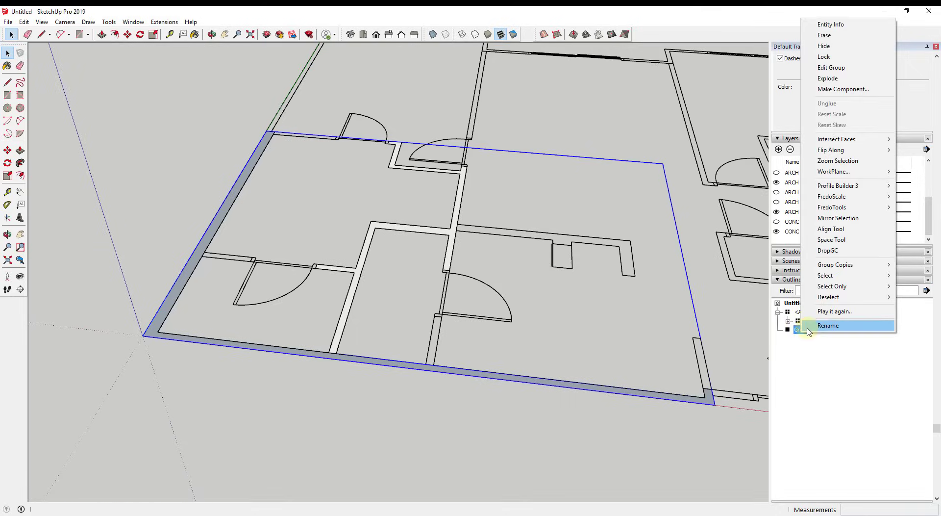
click(809, 326)
text(Exterior Walls)
key(Return)
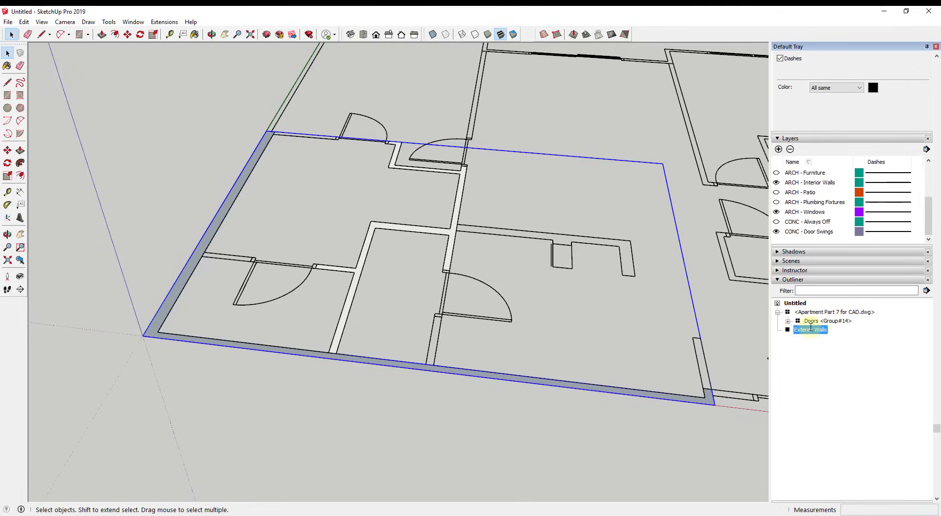
Inside the Exterior Walls group, draw a rectangle extending the wall along the green axis to the bedroom's far corner.
double_click(193, 259)
shift+middle_drag(204, 259, 324, 460)
key(r)
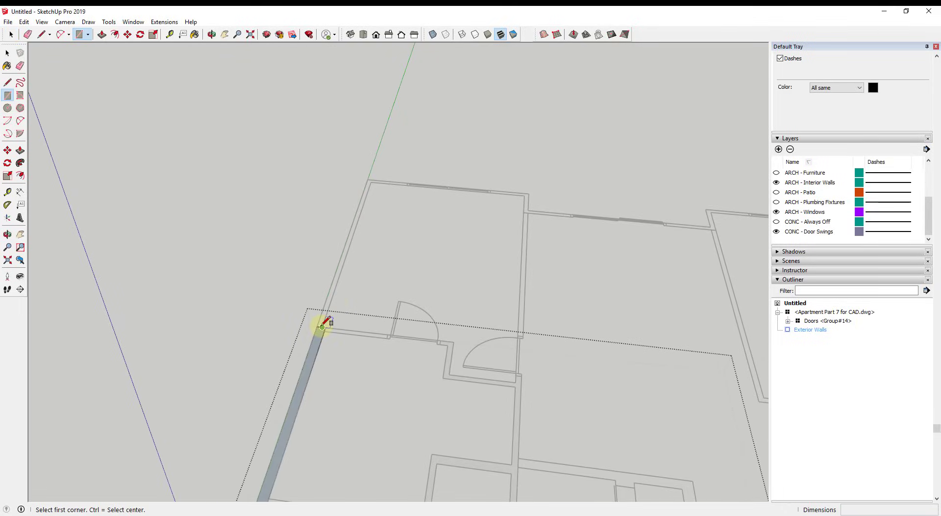
click(322, 327)
key(space)
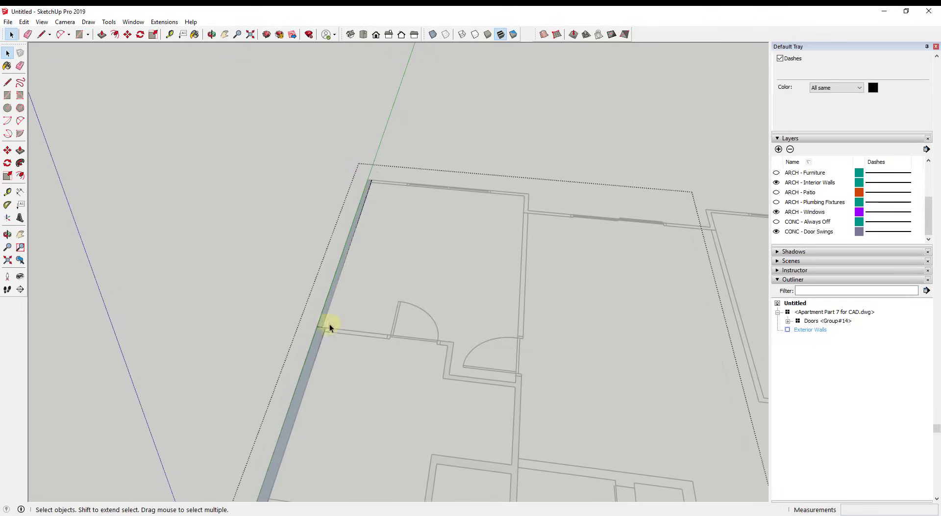
Erase the seam edge between the two wall rectangles on the green axis and leave the Exterior Walls group.
scroll(319, 323, up, 5)
key(e)
click(316, 322)
key(space)
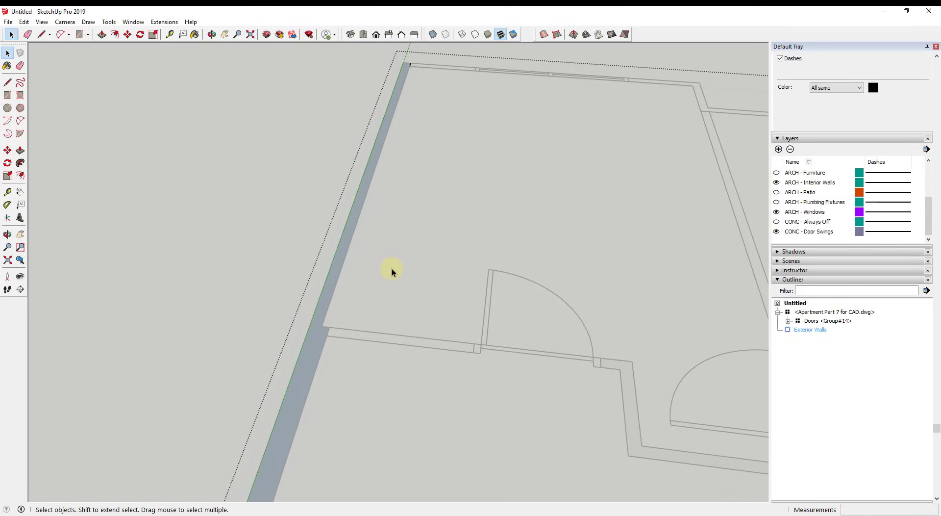
click(317, 263)
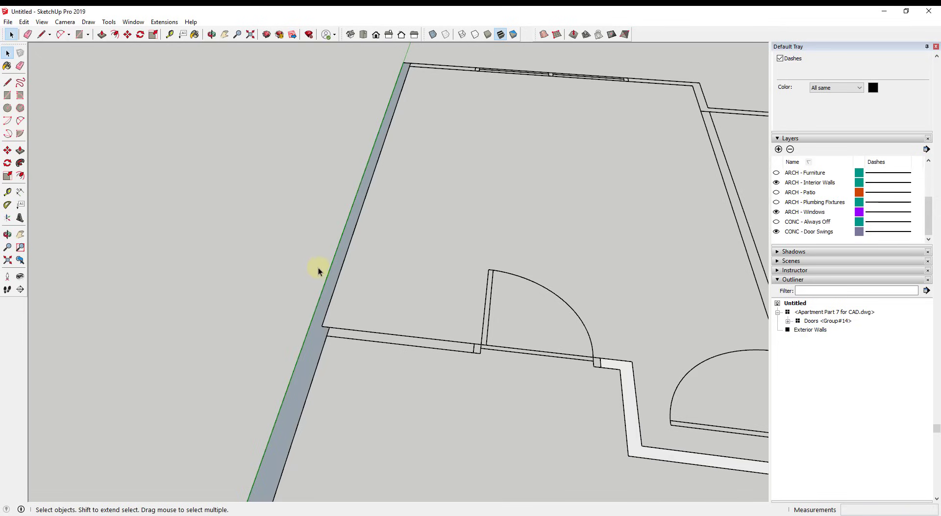
Select the Exterior Walls group to check its extent over the floor plan.
scroll(294, 275, down, 6)
scroll(293, 309, down, 2)
click(281, 305)
scroll(398, 265, down, 4)
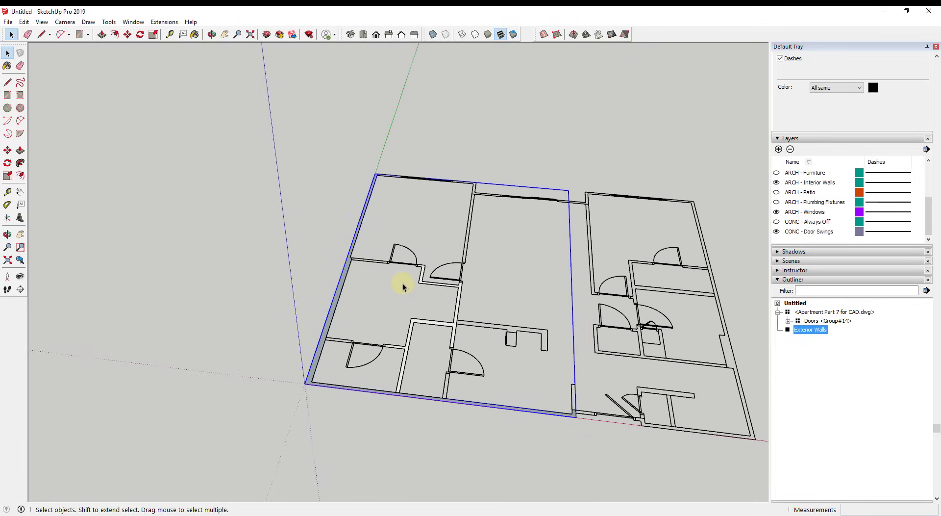
scroll(395, 270, up, 5)
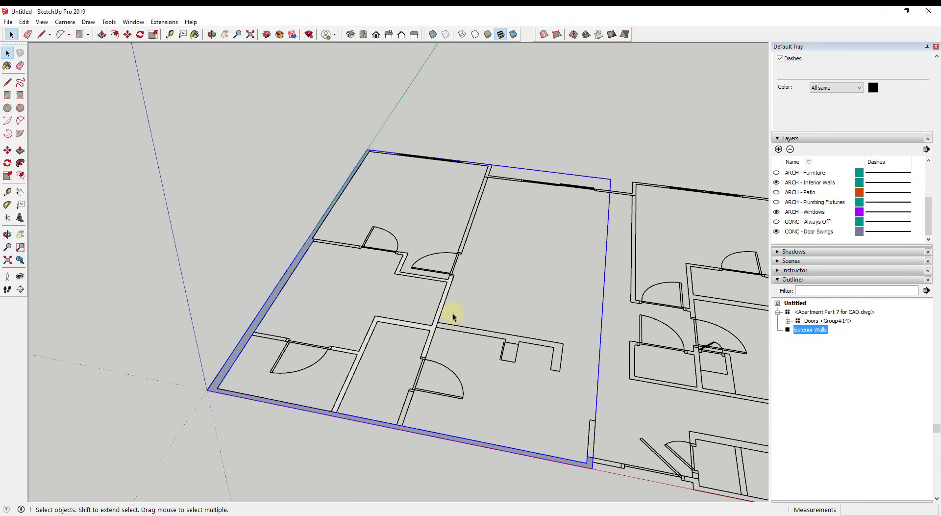
Inside the imported floor plan component, trace a line along the short end leg of the kitchen partition to fill its face.
double_click(466, 336)
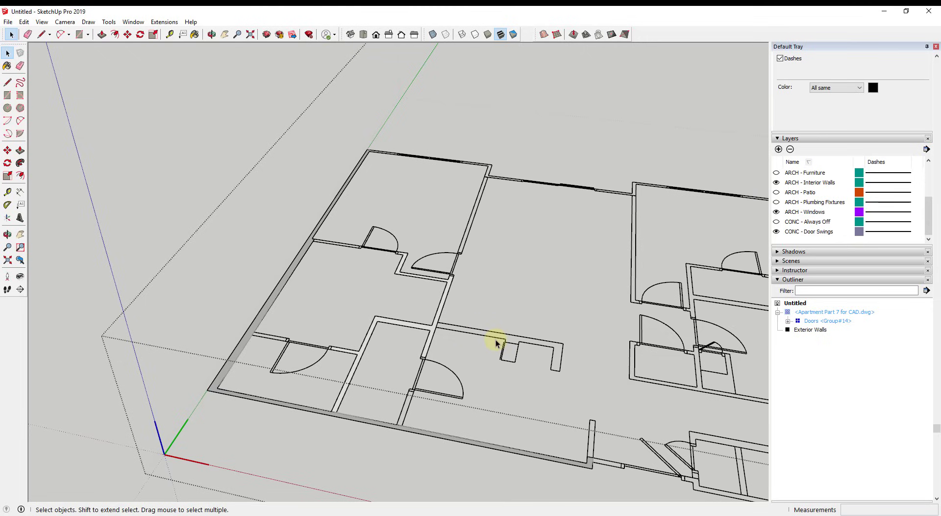
key(l)
click(553, 354)
click(553, 365)
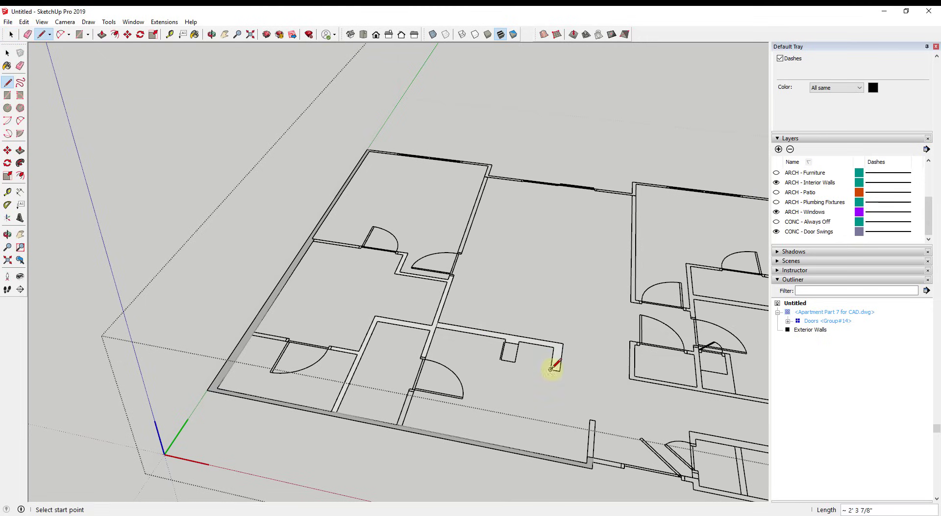
key(space)
Select the Exterior Walls group and the imported floor plan component in turn to compare them as separate objects.
scroll(525, 354, down, 5)
middle_drag(513, 330, 539, 325)
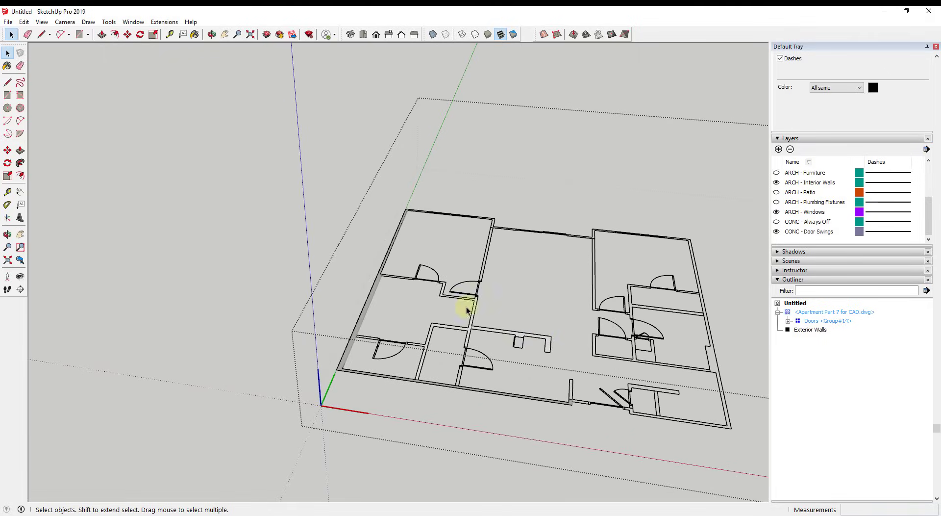
scroll(360, 307, up, 2)
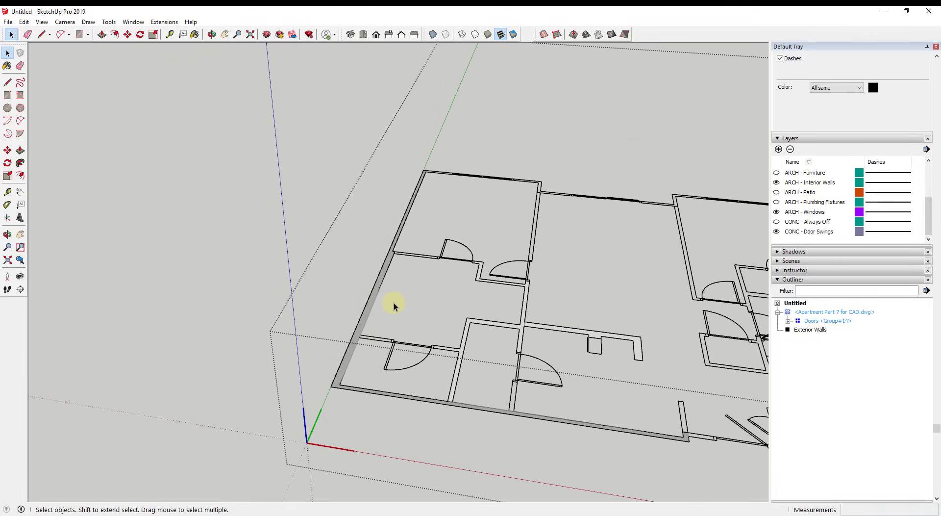
scroll(392, 304, up, 3)
click(370, 296)
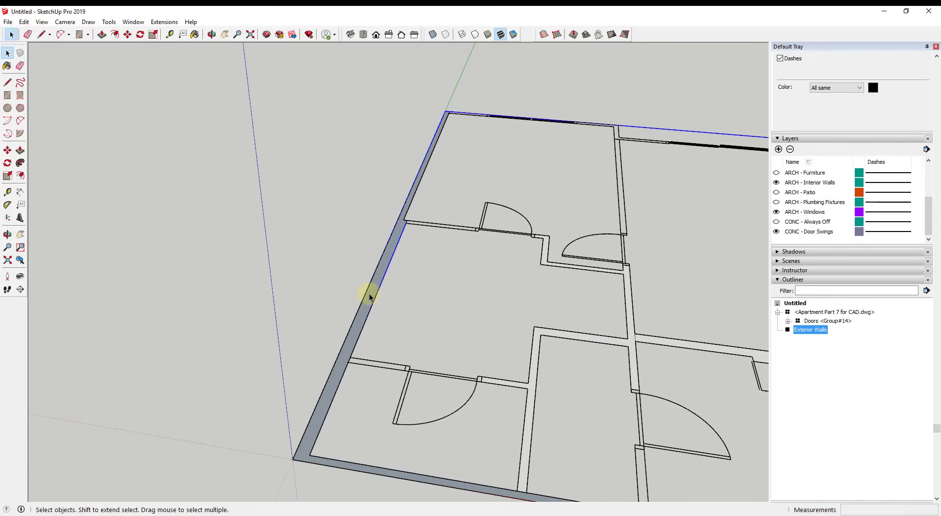
scroll(569, 331, down, 2)
click(569, 331)
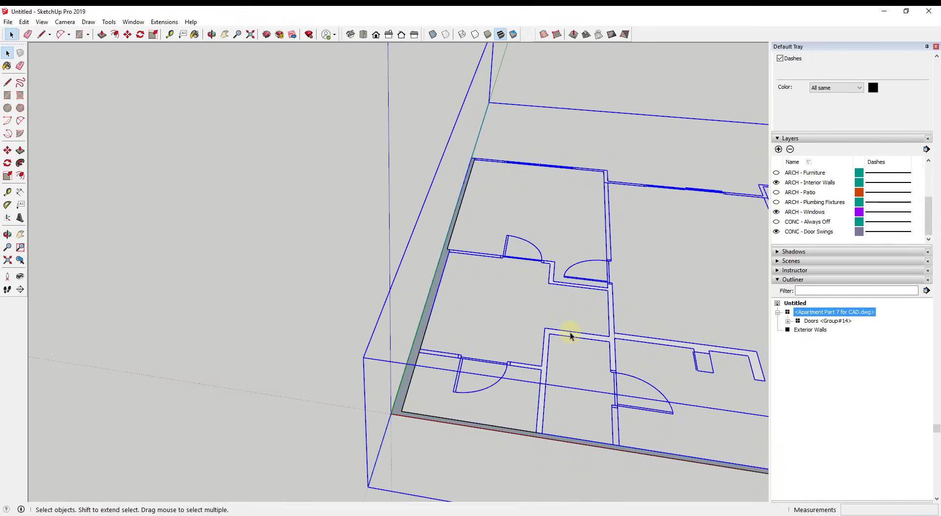
click(428, 312)
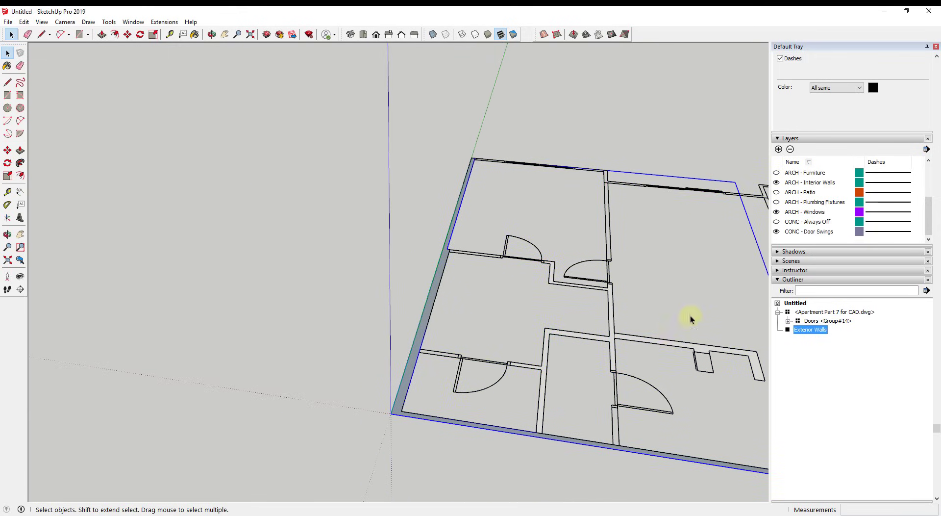
scroll(571, 295, down, 2)
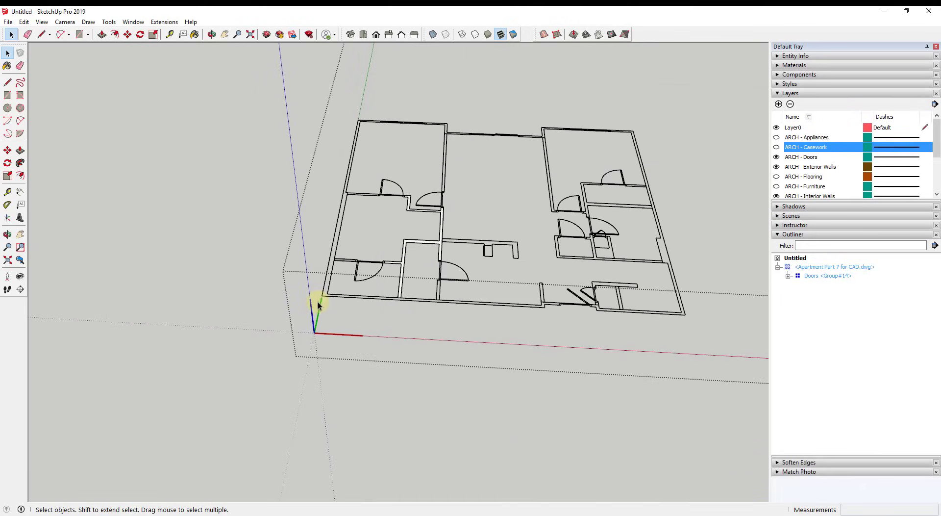
Inside the floor plan component, select all the linework and a single bedroom wall edge to examine the imported geometry.
shift+middle_drag(446, 136, 433, 151)
scroll(396, 158, up, 2)
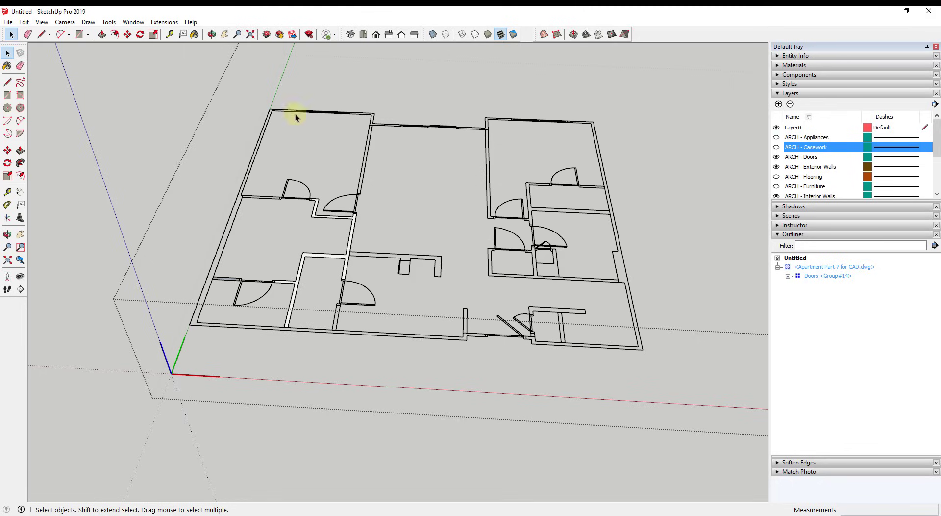
drag(146, 85, 715, 346)
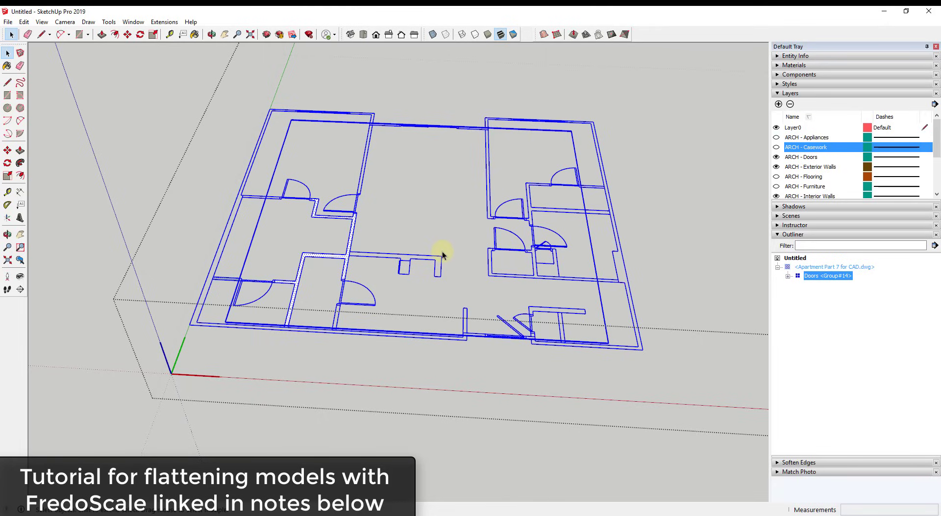
scroll(357, 239, up, 6)
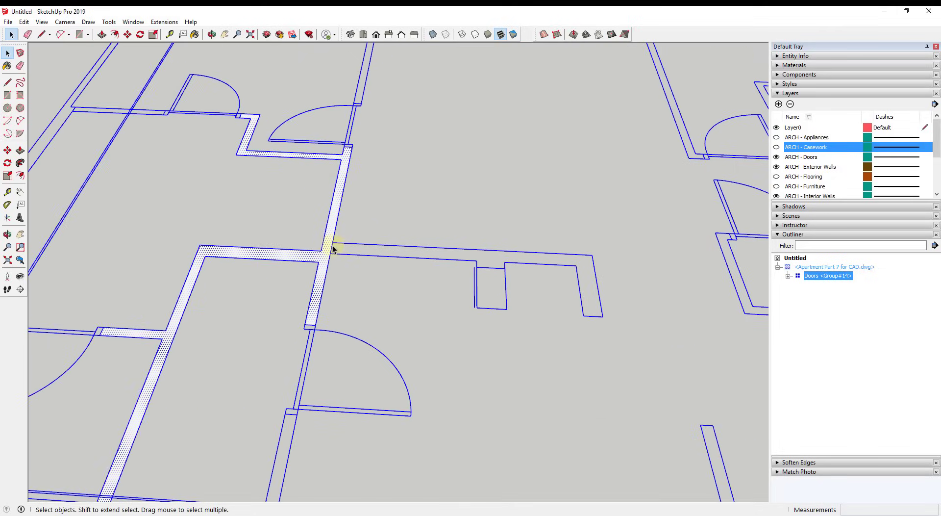
scroll(566, 287, down, 10)
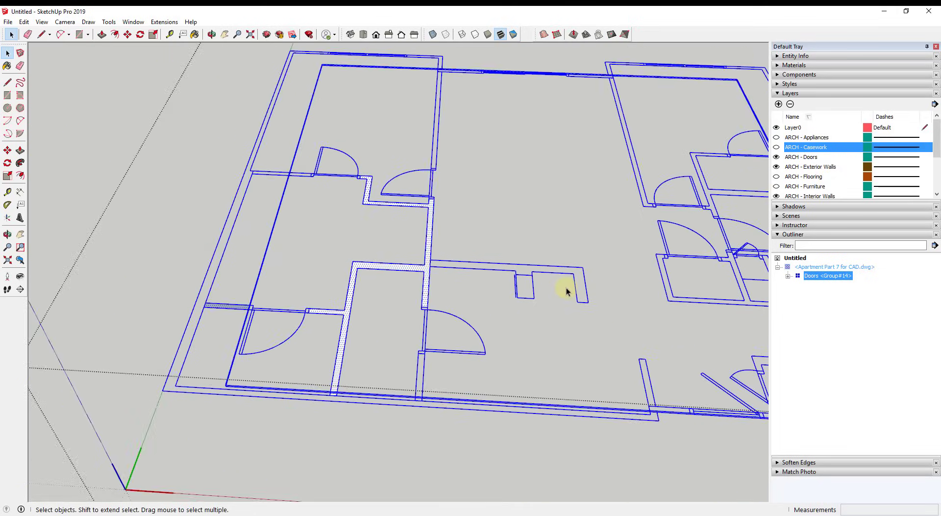
click(537, 211)
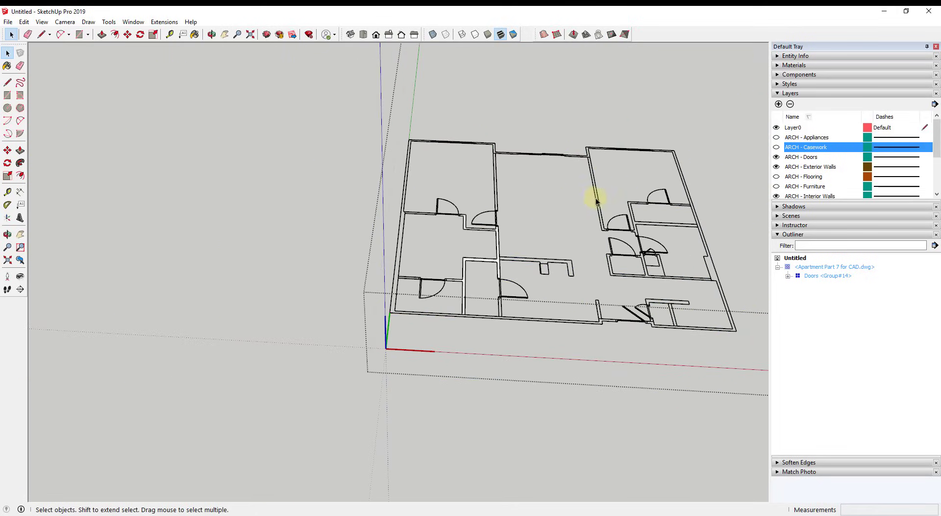
scroll(586, 199, up, 2)
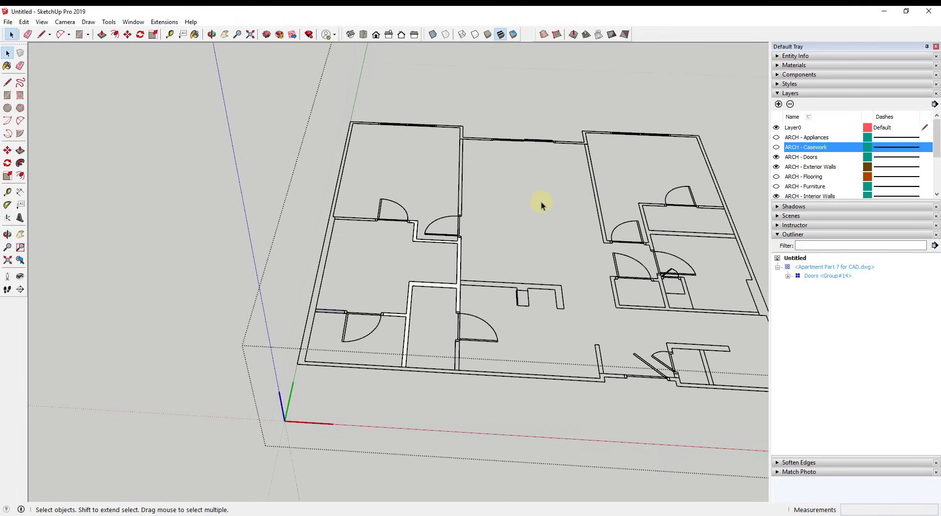
click(590, 176)
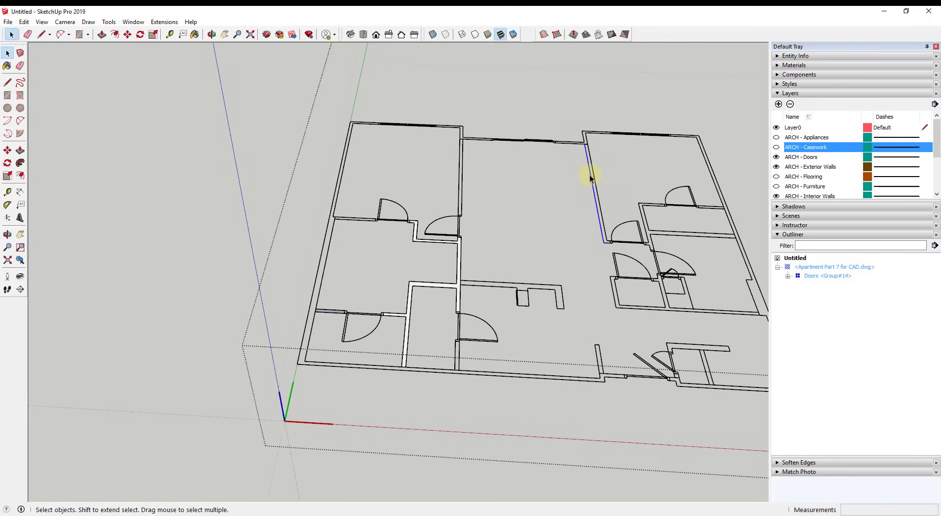
click(548, 218)
scroll(309, 263, down, 4)
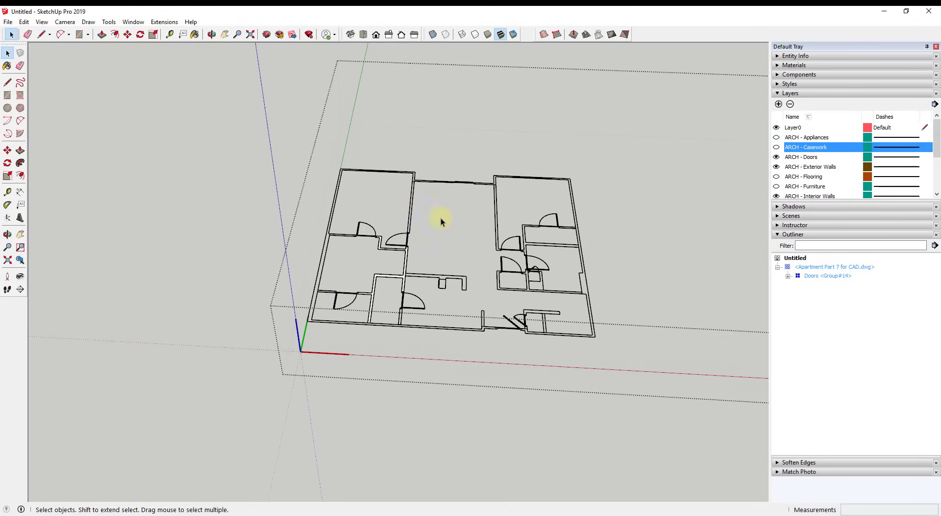
scroll(398, 319, up, 5)
scroll(399, 322, down, 5)
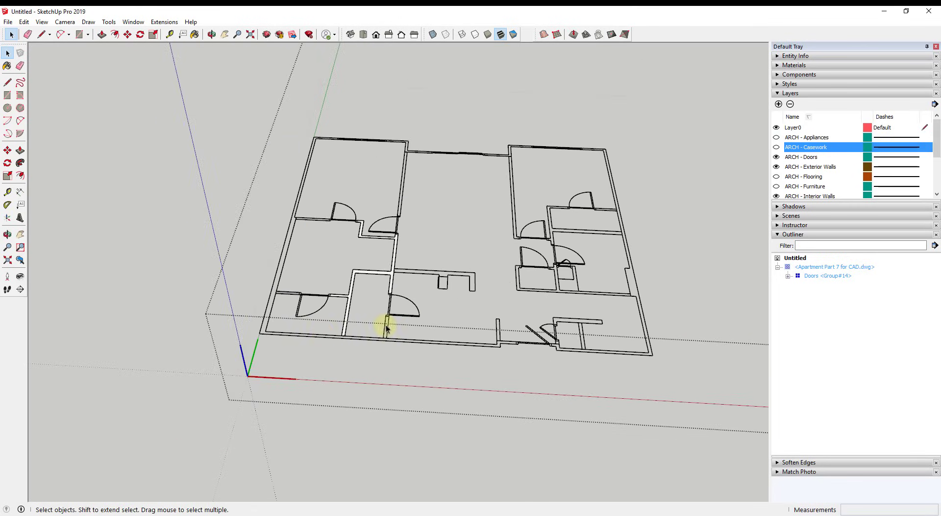
key(r)
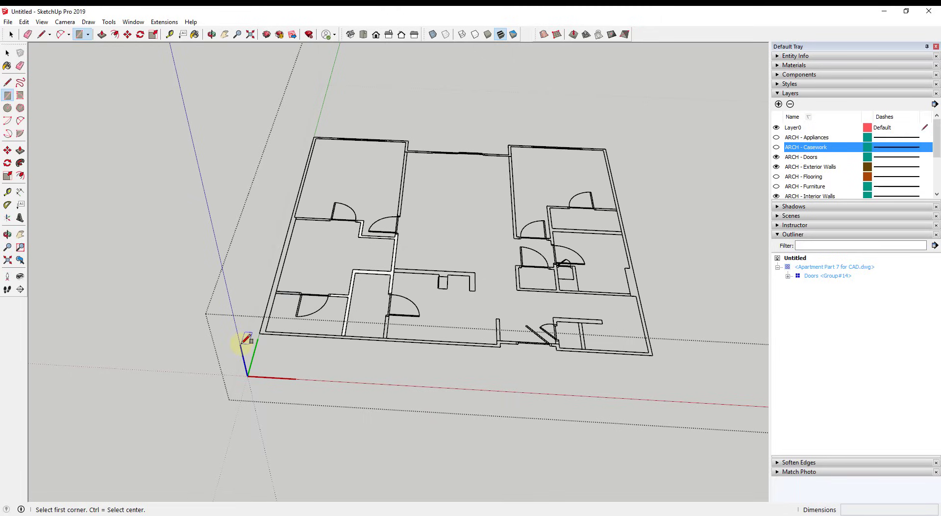
key(space)
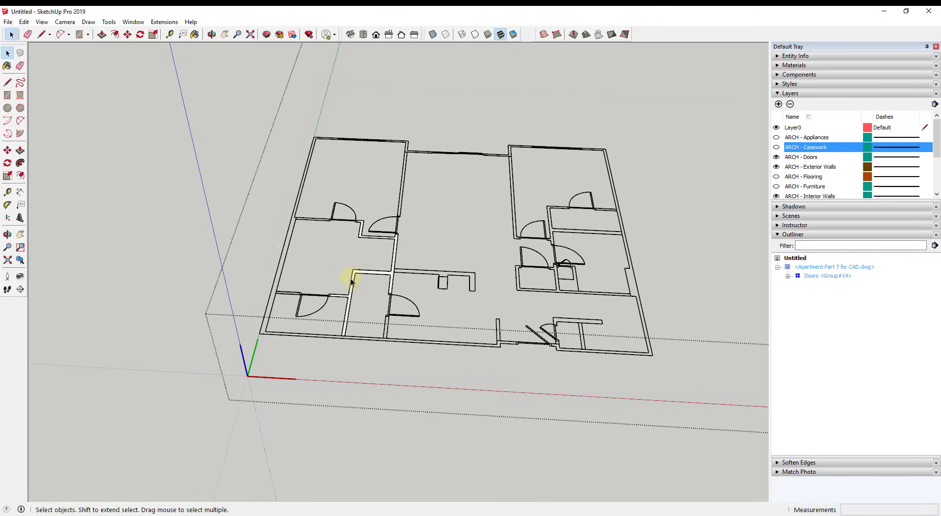
key(r)
click(246, 340)
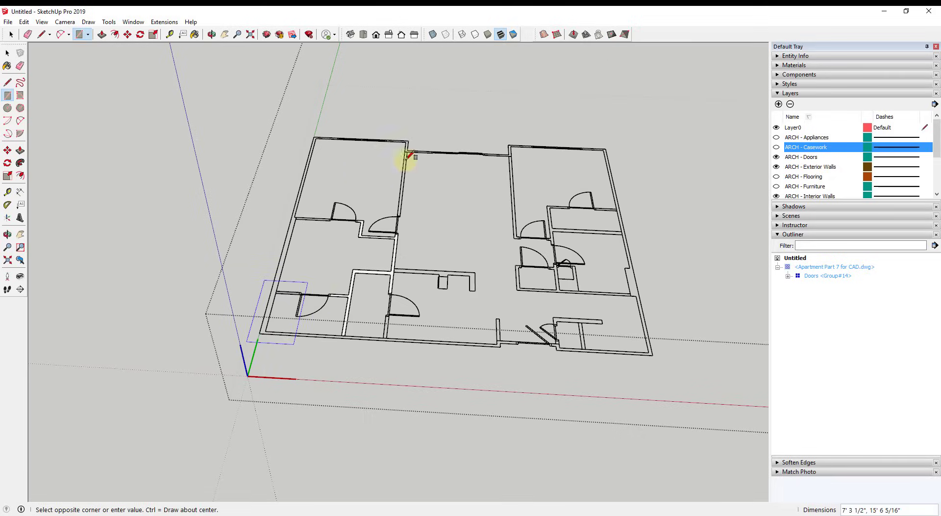
scroll(521, 126, up, 8)
scroll(503, 171, up, 3)
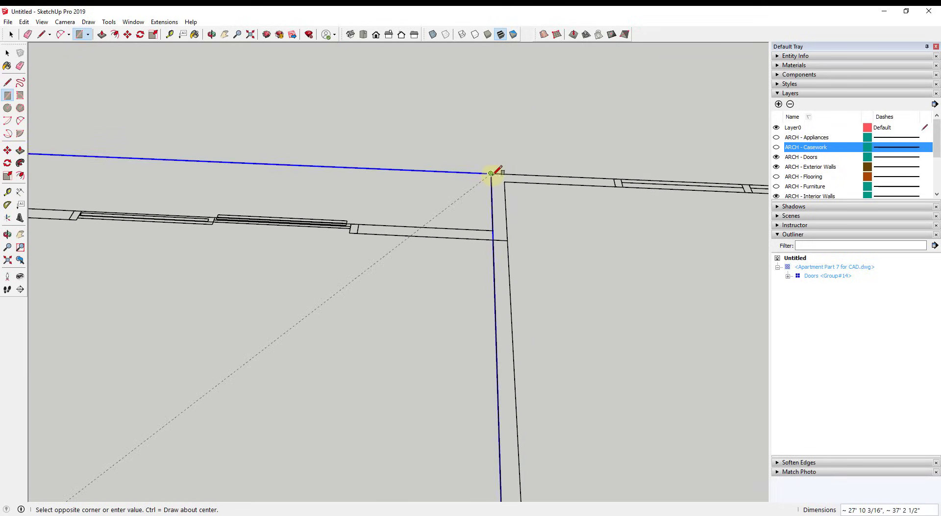
click(492, 174)
key(space)
Draw a rectangle about 30' 11" by 38' 11" from the second bedroom's outer corner beside the sliding door to outside the corner near the origin.
key(r)
click(494, 173)
scroll(495, 167, down, 10)
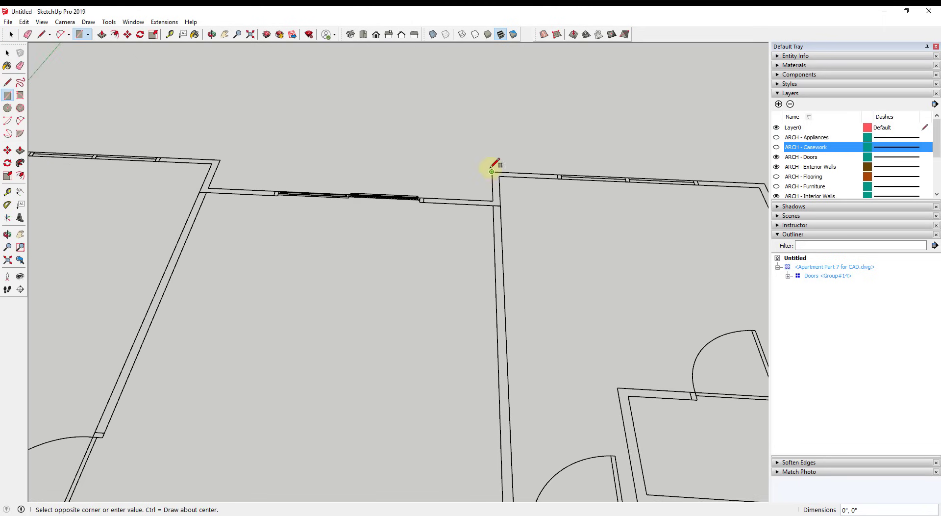
click(314, 296)
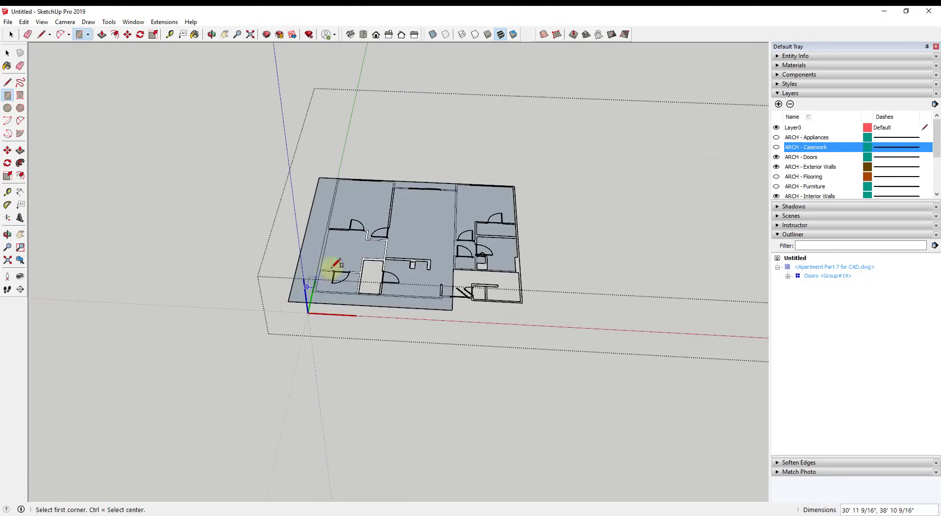
key(space)
Select an edge of the first bedroom's partition to examine how the rectangle divides into wall and room faces.
scroll(450, 222, up, 6)
click(500, 211)
scroll(522, 196, up, 4)
click(310, 192)
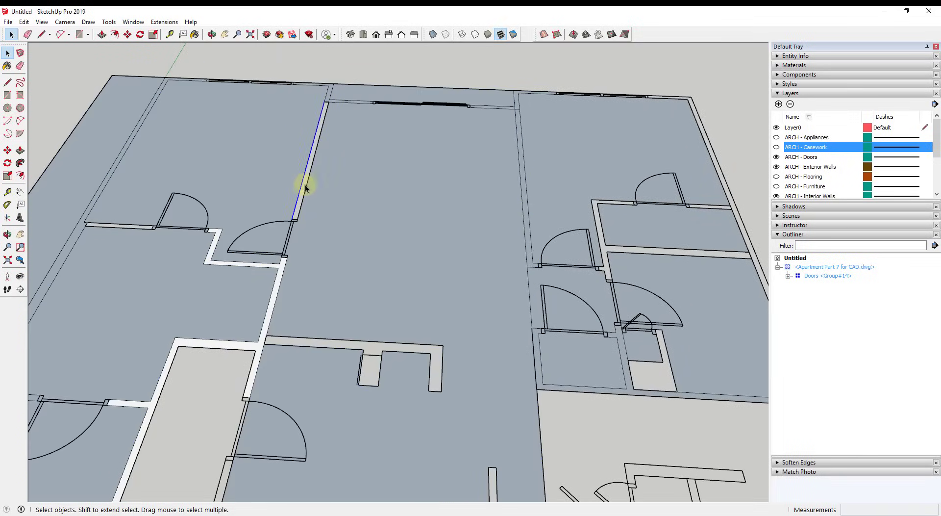
Select the first bedroom's closet-side wall edge and the wall faces on either side of the sliding door to examine them.
scroll(117, 176, up, 3)
click(135, 239)
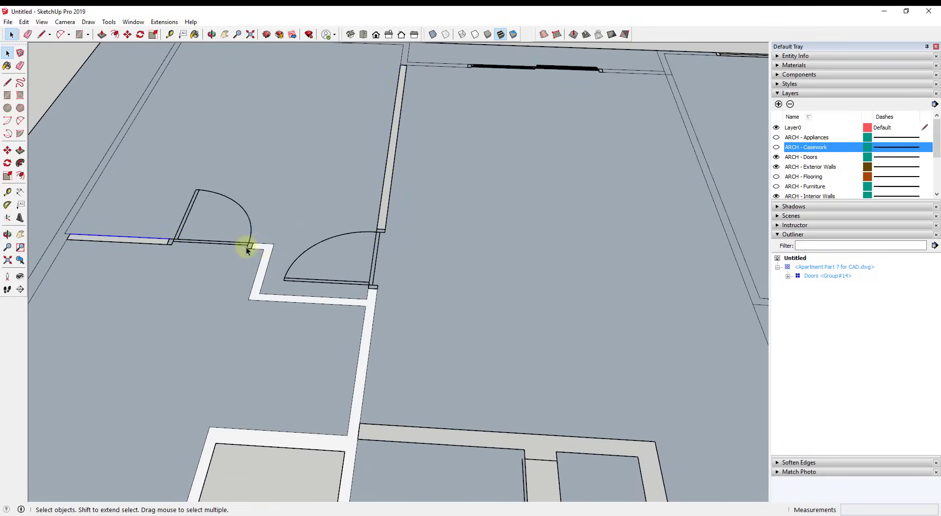
scroll(260, 247, down, 5)
scroll(351, 215, down, 3)
scroll(404, 166, up, 5)
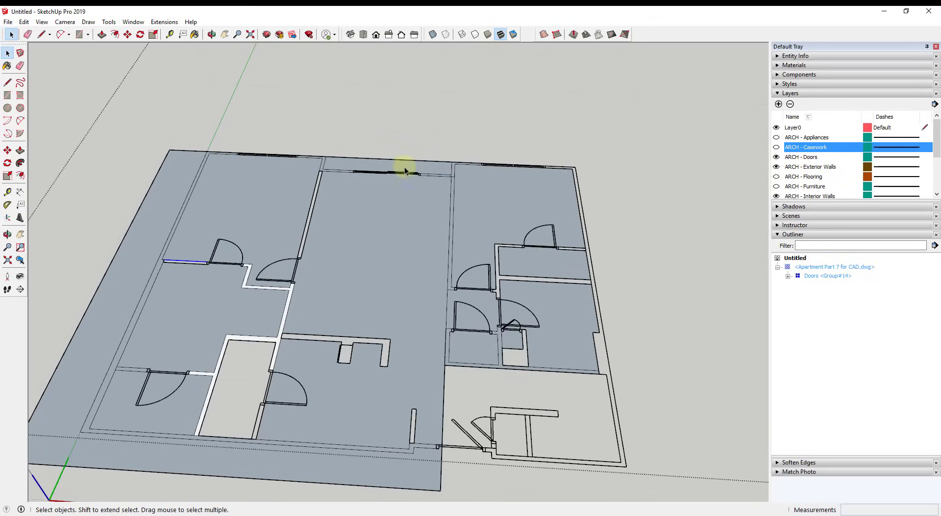
scroll(368, 147, down, 2)
scroll(368, 152, up, 2)
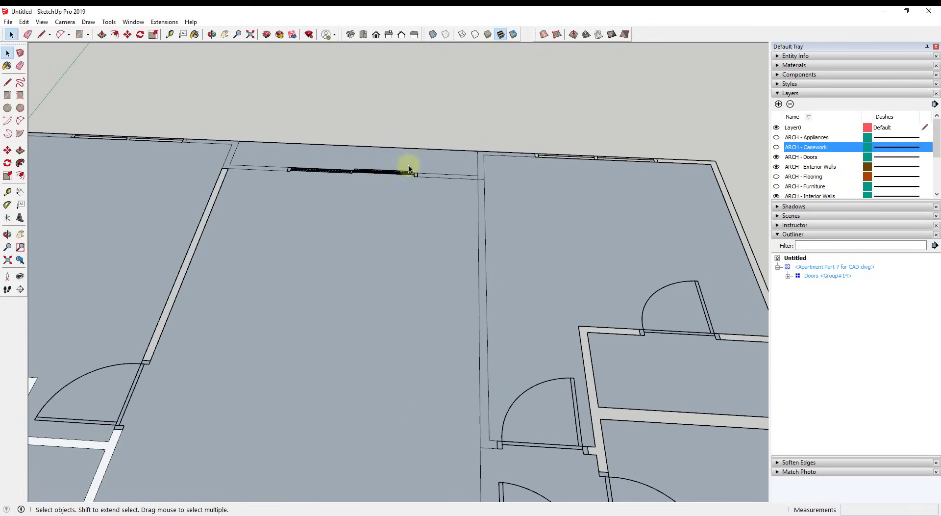
scroll(419, 166, down, 5)
scroll(277, 166, up, 5)
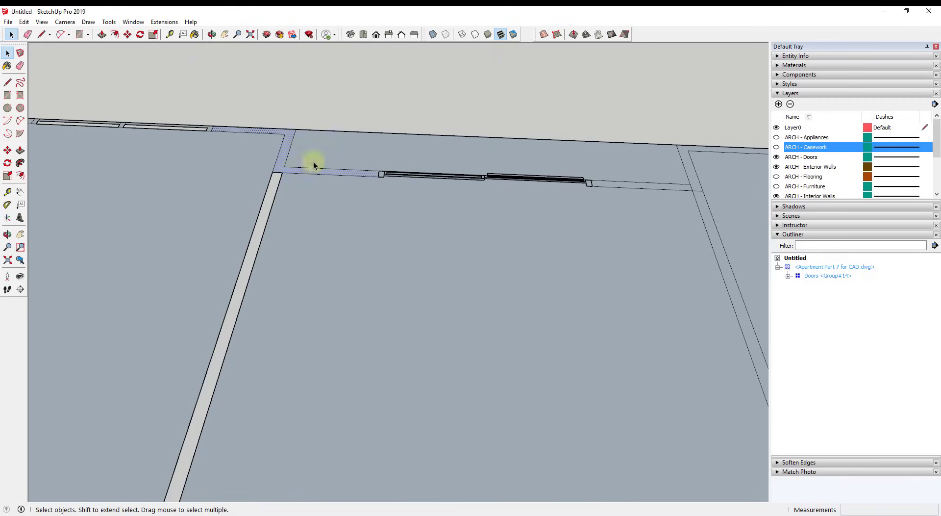
click(654, 187)
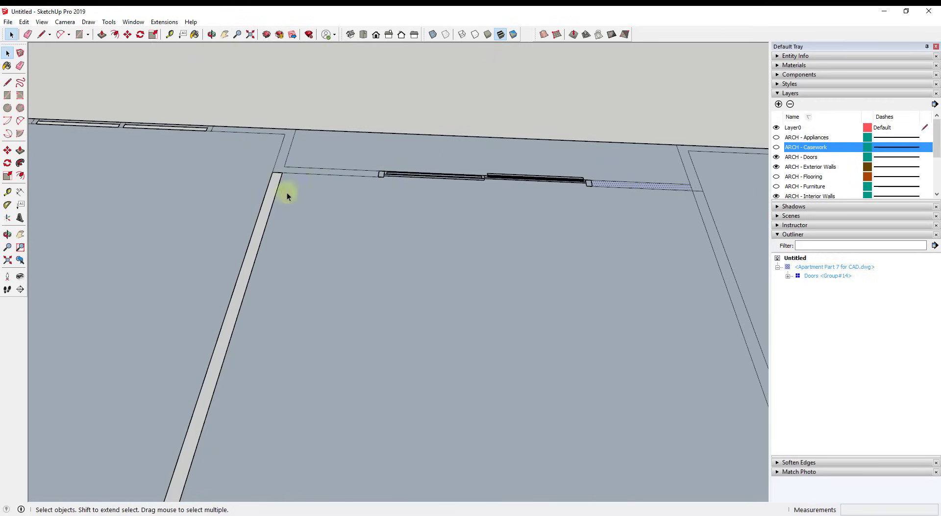
Erase the traced rectangle's leftover edges outside the exterior walls, along the side facing the origin and the far outer side.
middle_drag(278, 172, 492, 135)
scroll(504, 158, down, 5)
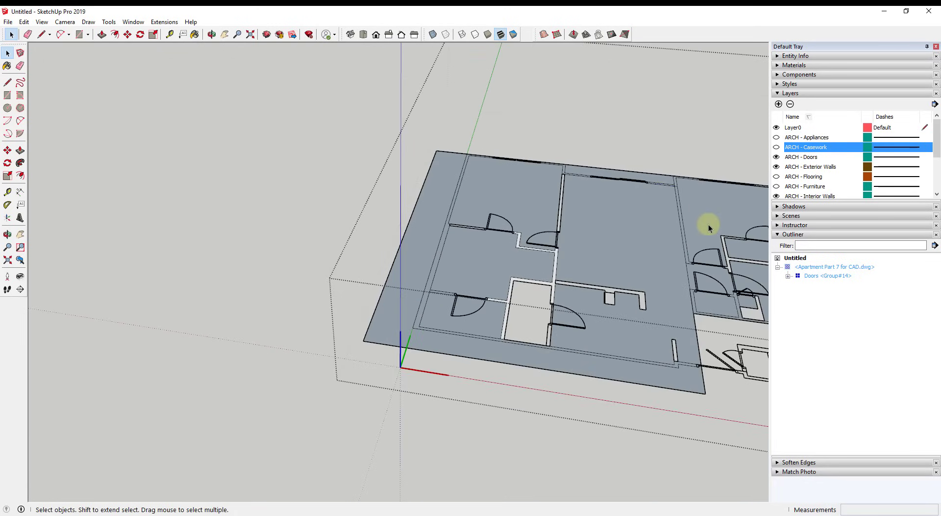
shift+middle_drag(709, 227, 547, 214)
scroll(536, 274, up, 3)
key(e)
key(space)
scroll(498, 358, down, 3)
scroll(337, 235, up, 6)
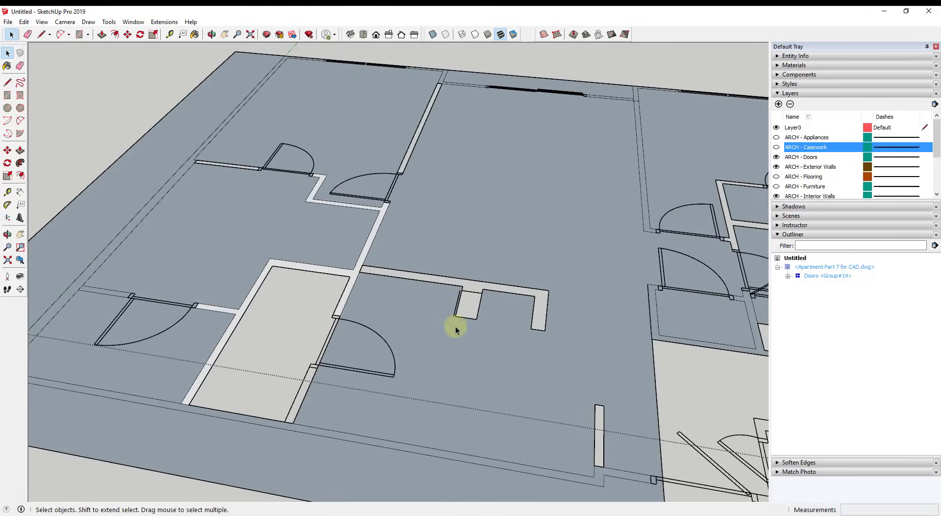
scroll(460, 264, down, 3)
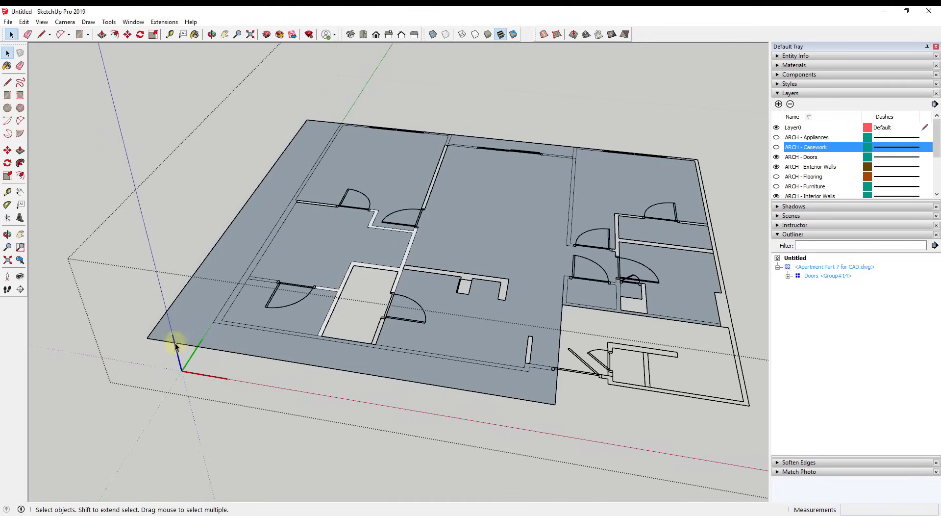
key(e)
click(505, 401)
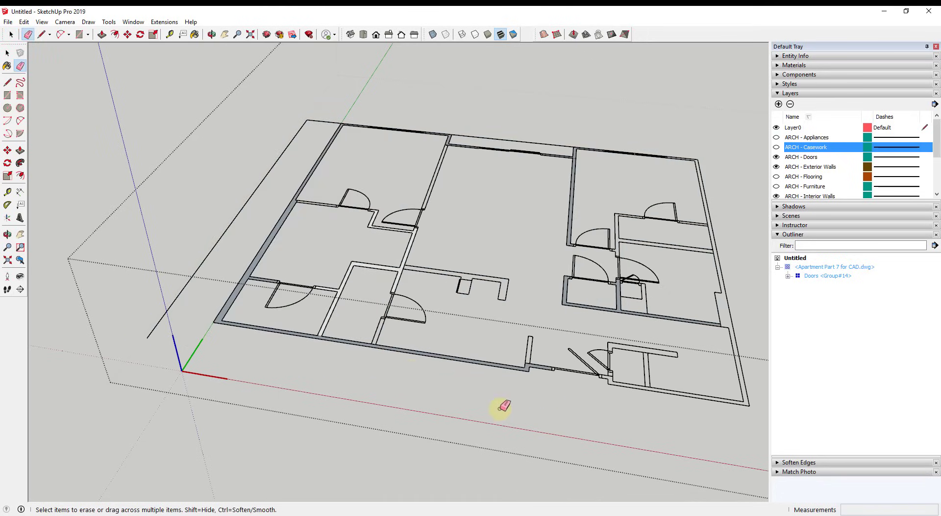
click(309, 118)
key(space)
scroll(451, 130, up, 5)
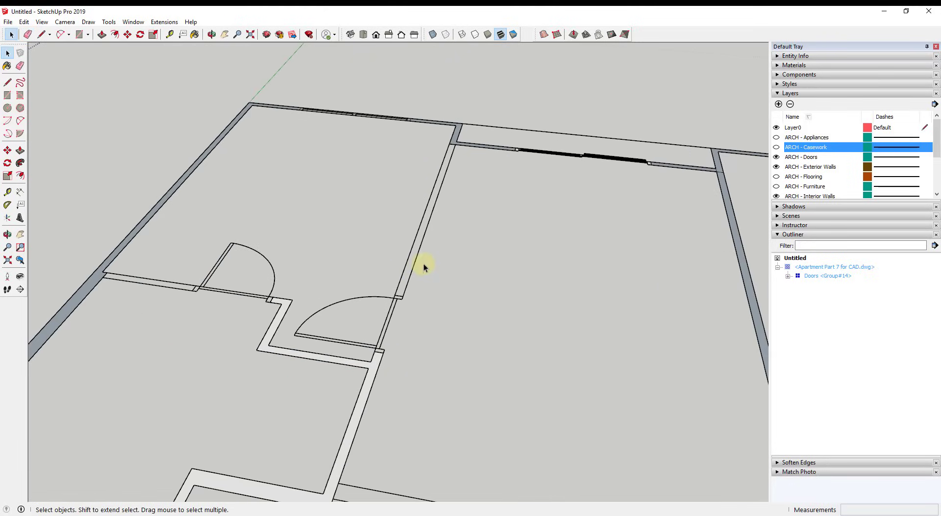
Draw a line along the first bedroom's short wall from the door jamb to the exterior wall to fill its face.
middle_drag(214, 306, 370, 319)
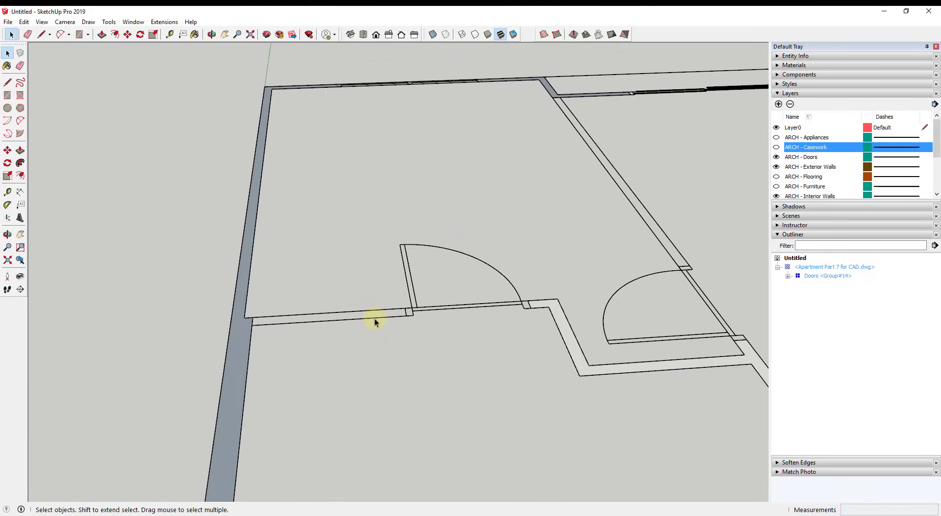
key(l)
click(406, 315)
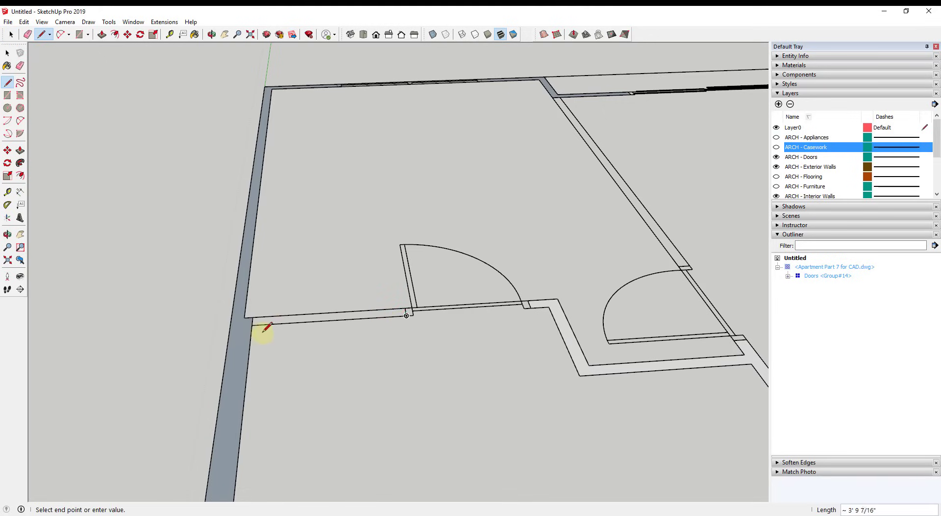
click(252, 324)
scroll(215, 298, down, 3)
key(space)
scroll(612, 267, down, 3)
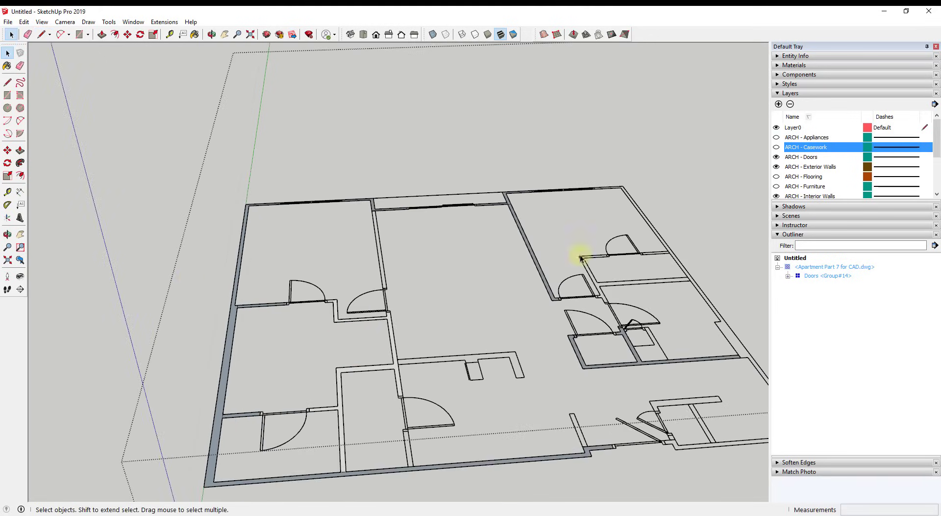
Draw a line along the partition between the first bedroom and living room, ending at the door jamb, to fill its face.
scroll(288, 254, up, 6)
key(l)
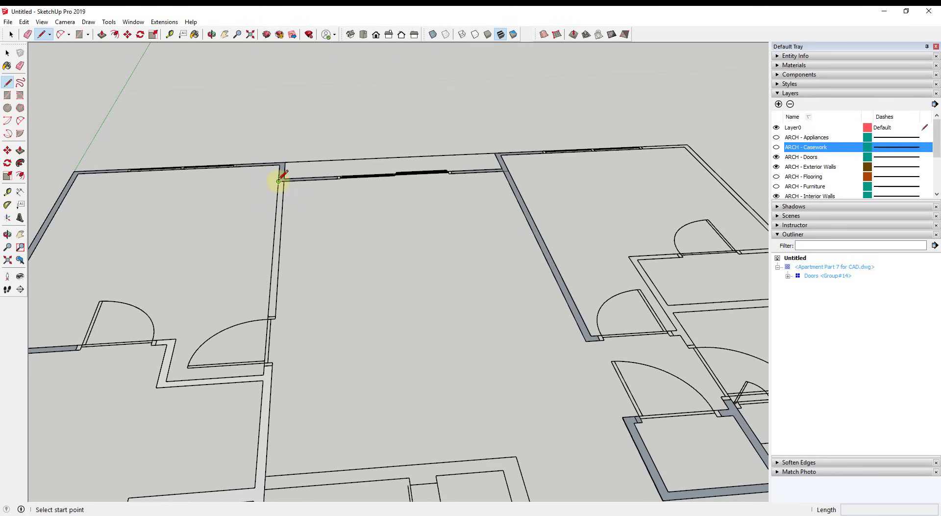
click(279, 181)
click(270, 317)
key(space)
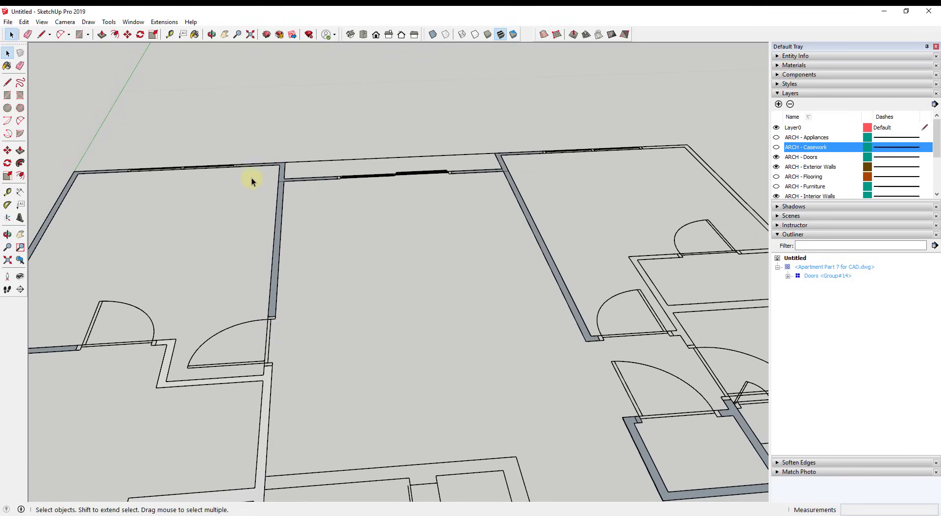
scroll(279, 190, down, 4)
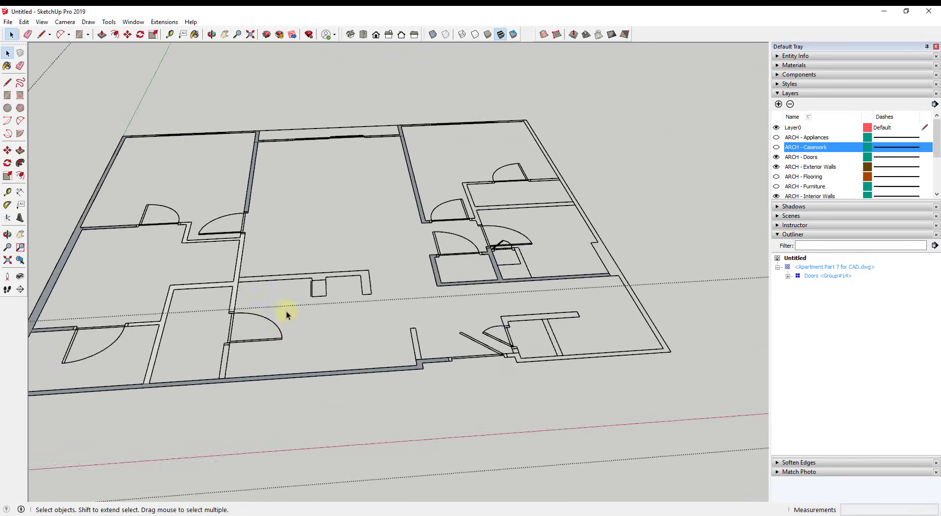
Draw a line along the kitchen wall from the hallway partition to the small stub wall to fill the connected wall faces.
scroll(284, 258, up, 5)
key(l)
scroll(211, 275, up, 3)
click(204, 280)
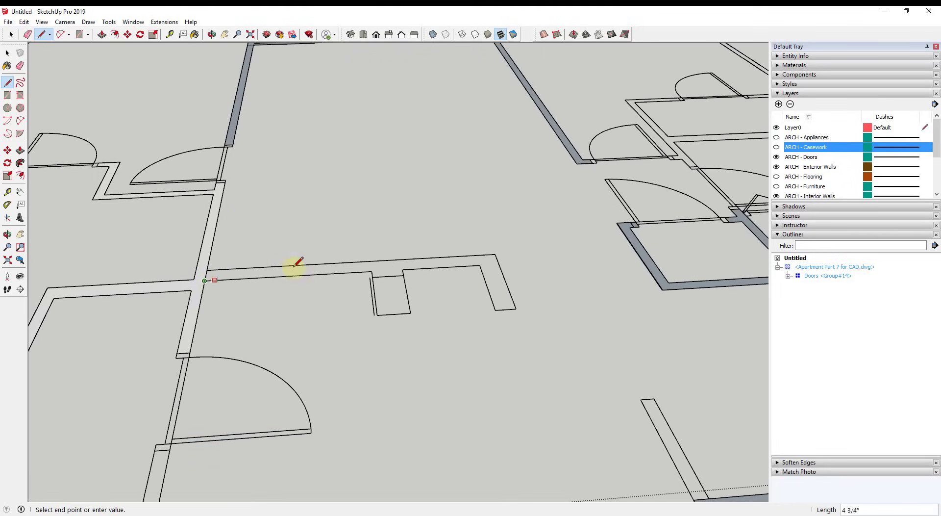
click(372, 270)
key(space)
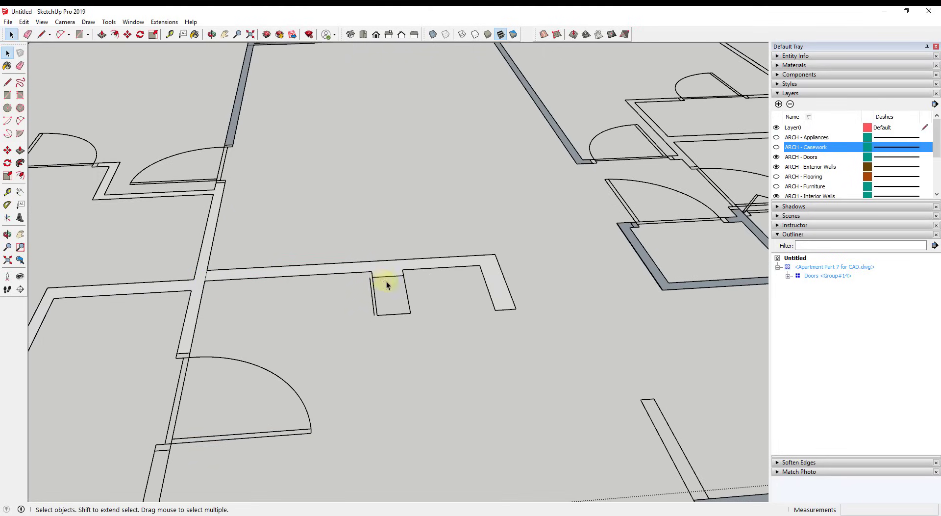
key(l)
scroll(258, 380, down, 3)
key(space)
scroll(657, 281, down, 3)
Trace edges of the short entry wall, the entry-side closet, the far exterior wall and the second bedroom's closet to fill their faces.
key(l)
scroll(313, 387, up, 5)
click(313, 387)
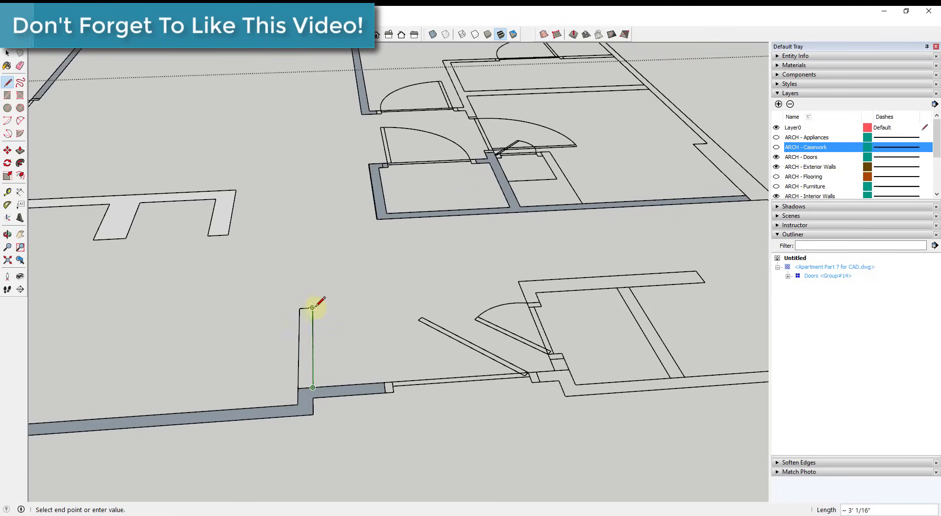
scroll(322, 298, down, 3)
scroll(310, 307, up, 2)
click(346, 269)
click(227, 267)
scroll(227, 266, up, 5)
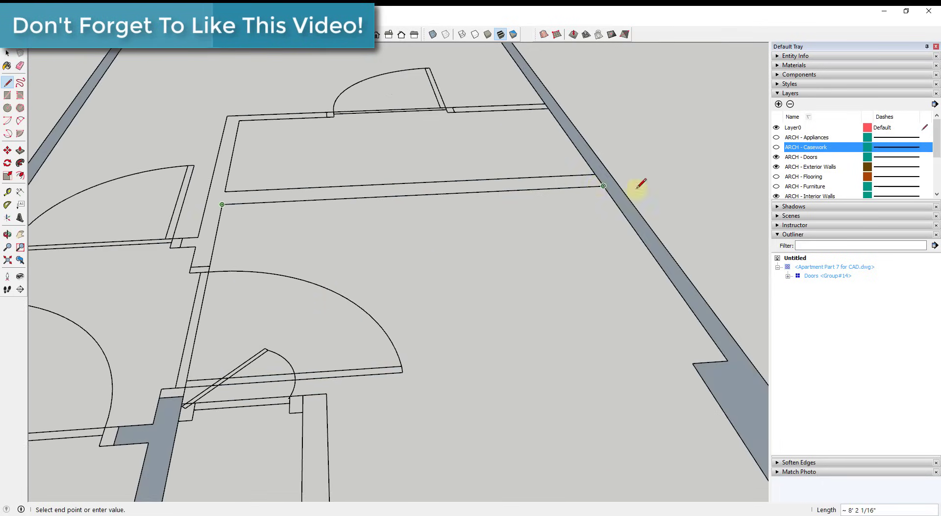
scroll(425, 168, down, 6)
key(Escape)
key(space)
Reverse the face of the long exterior wall beside the green axis.
right_click(195, 209)
key(Escape)
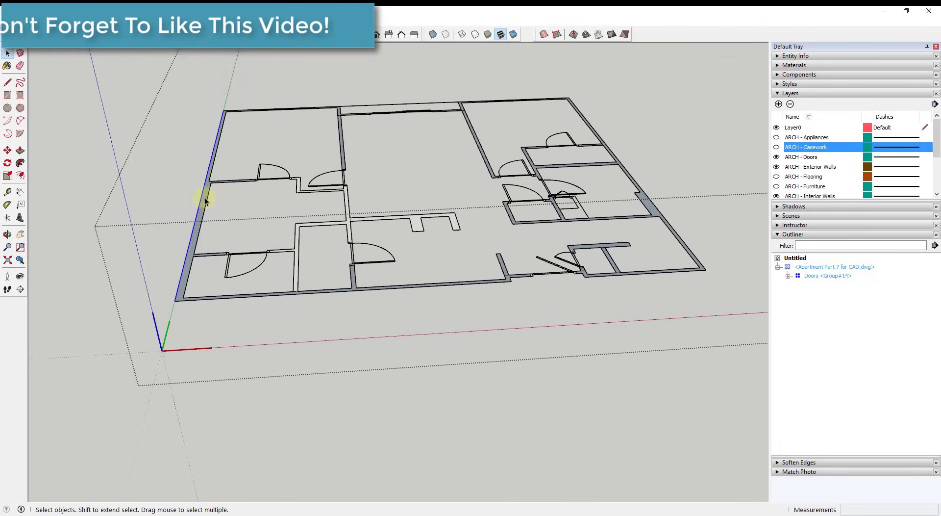
right_click(204, 198)
click(305, 294)
Try to reverse the remaining grey wall faces together as one multiple selection.
scroll(232, 248, up, 1)
scroll(206, 245, up, 2)
click(206, 257)
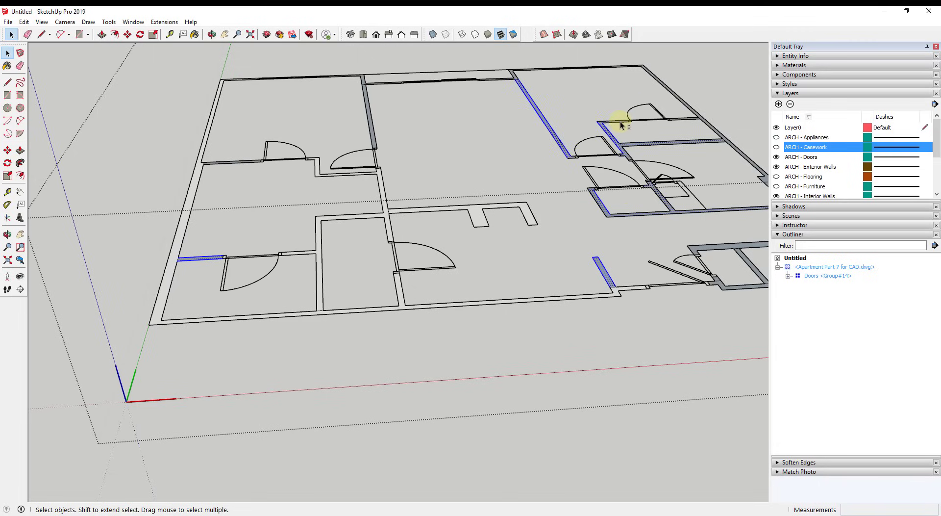
scroll(722, 141, up, 3)
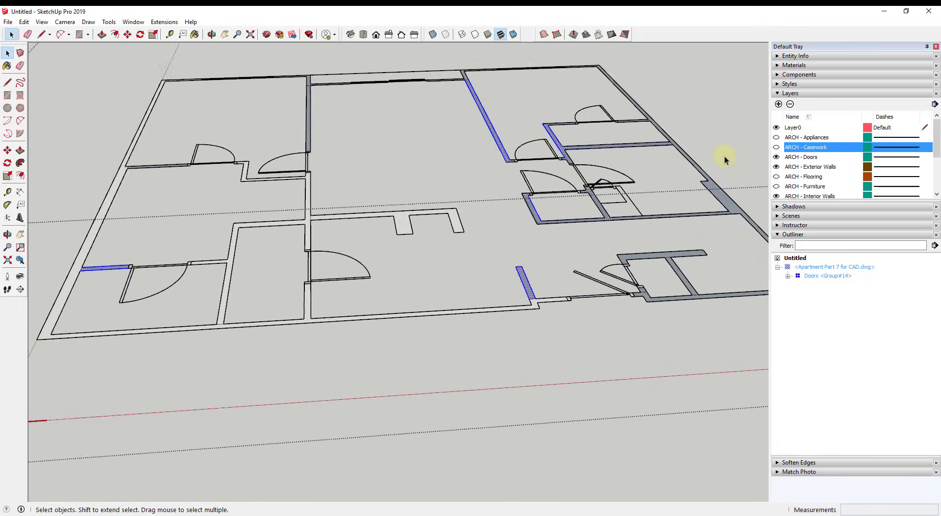
drag(658, 180, 657, 177)
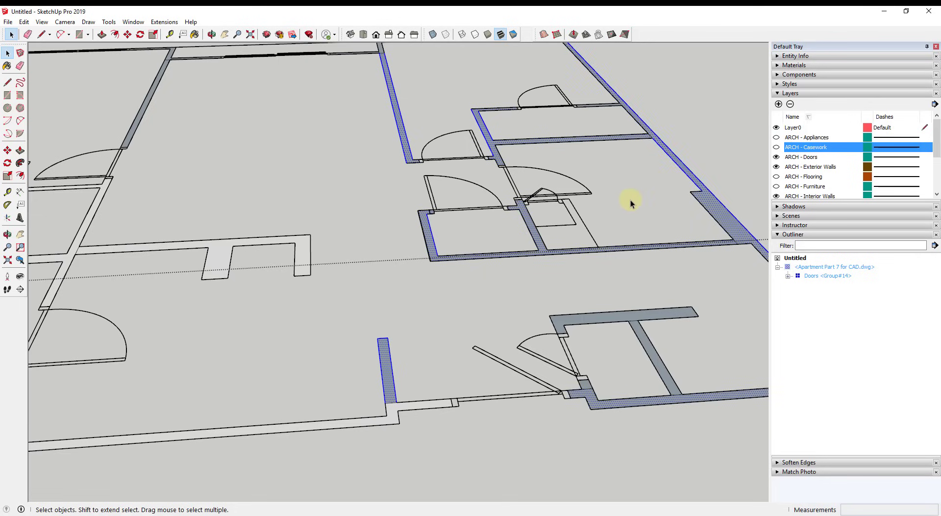
scroll(631, 199, down, 5)
scroll(653, 225, up, 4)
drag(608, 280, 607, 277)
scroll(607, 289, up, 3)
scroll(598, 263, down, 5)
scroll(569, 206, up, 4)
right_click(567, 211)
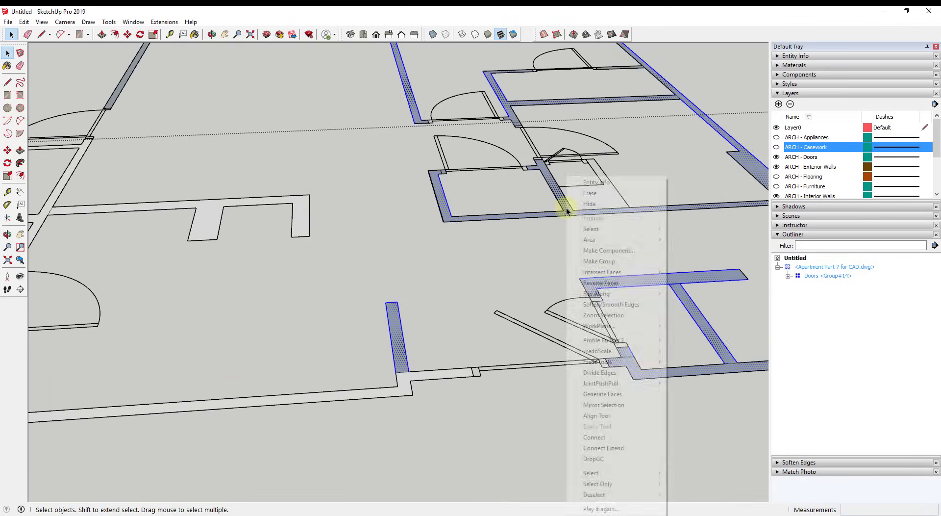
key(e)
key(ctrl+z)
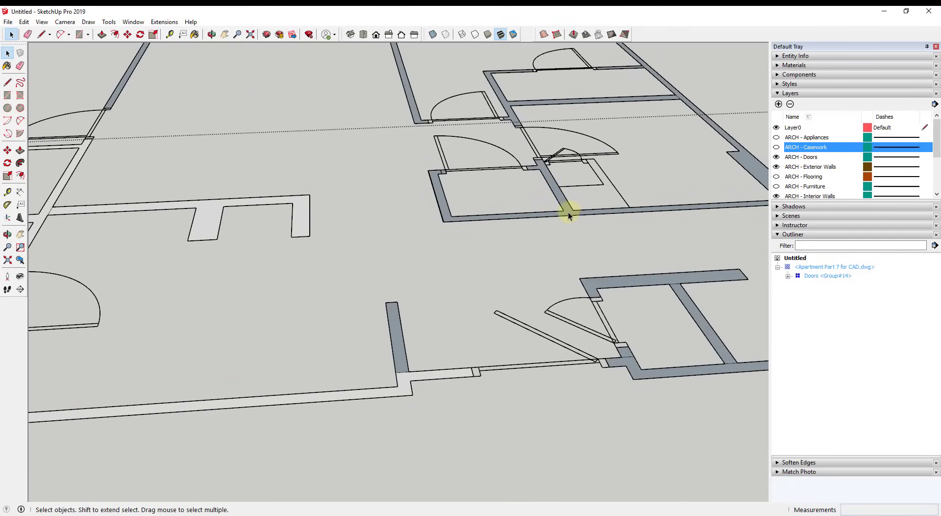
Reverse the faces of the far exterior wall, the adjoining hall wall and the entry-side closet walls together.
scroll(569, 212, down, 6)
double_click(667, 192)
shift+click(625, 243)
shift+click(637, 226)
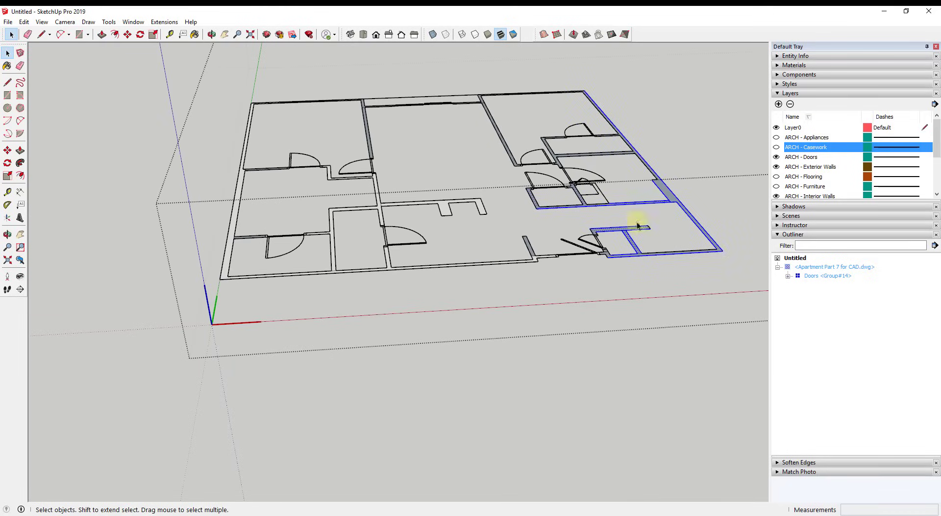
right_click(667, 195)
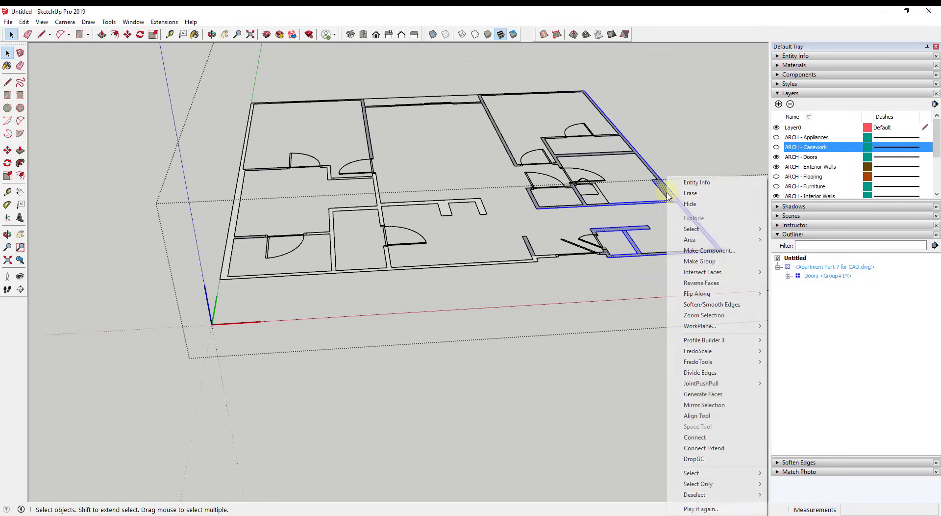
click(702, 283)
Reverse the wall face between the living room and the second bedroom.
scroll(569, 190, up, 5)
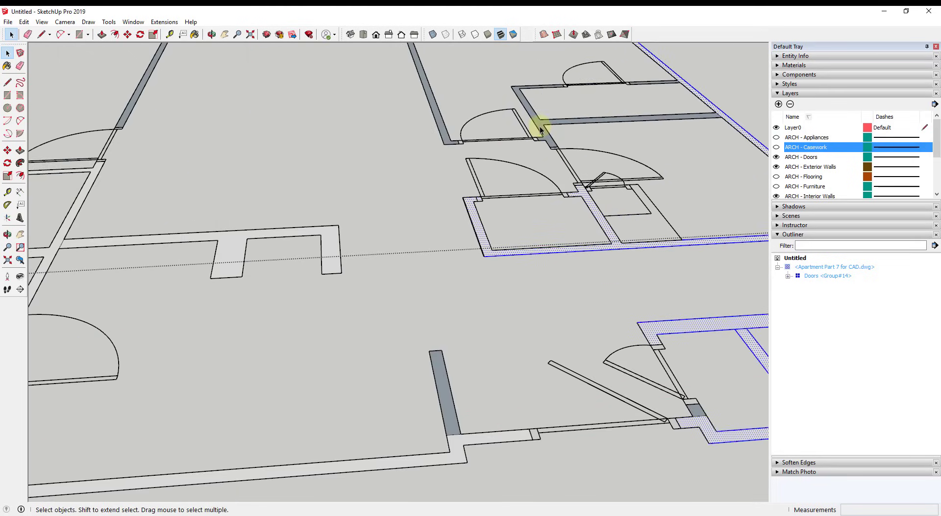
scroll(540, 127, down, 5)
scroll(605, 92, up, 7)
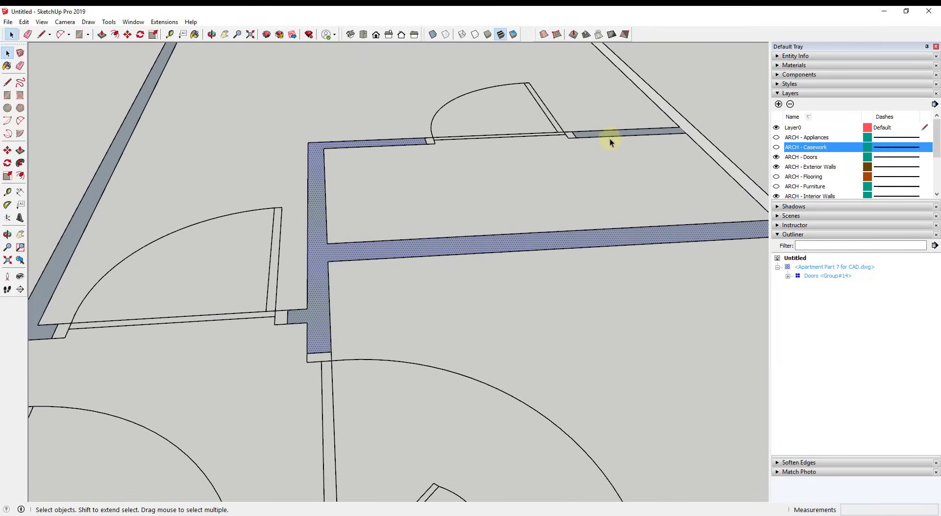
scroll(429, 148, down, 5)
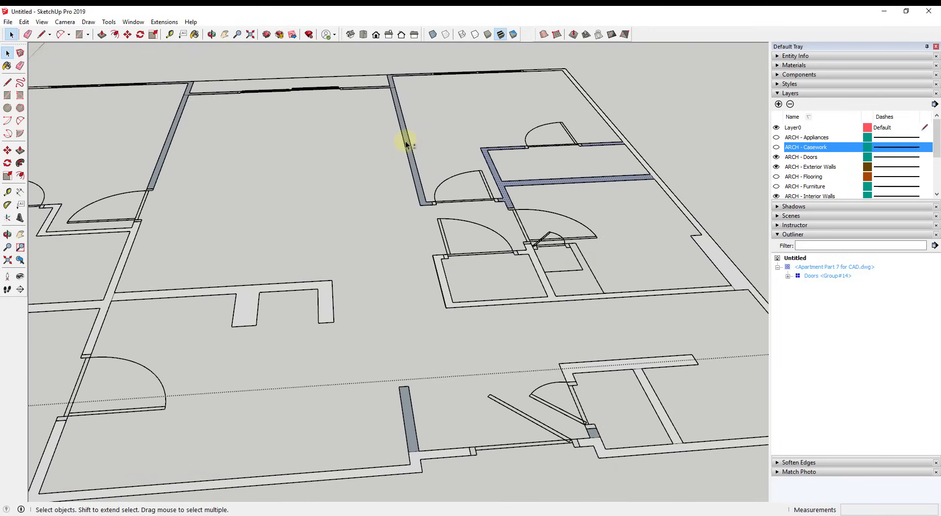
scroll(391, 74, up, 5)
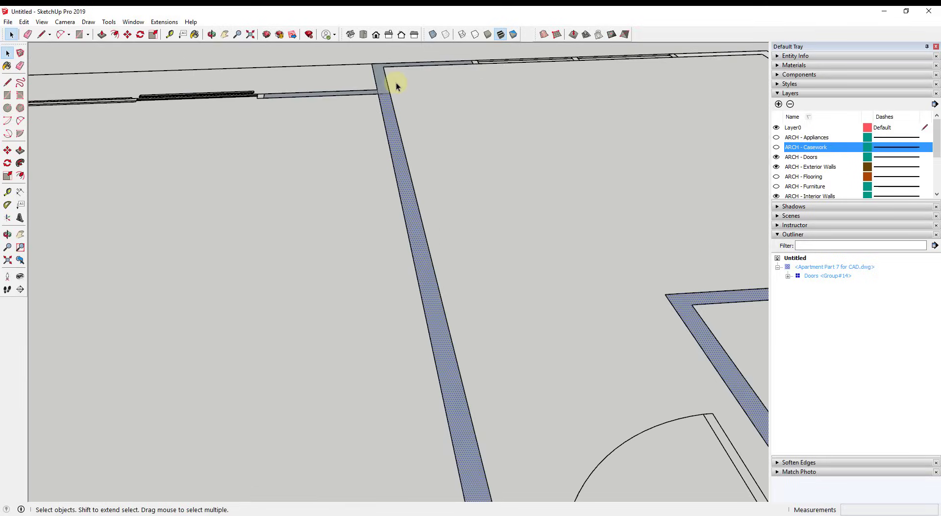
scroll(368, 94, up, 4)
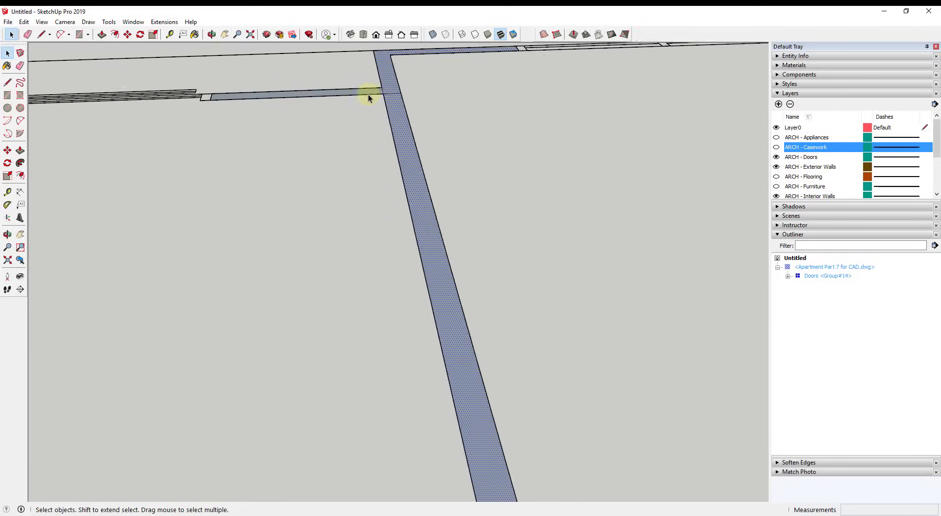
key(e)
key(space)
click(408, 109)
right_click(420, 136)
click(463, 244)
Reverse the partition face between the first bedroom and the living room.
scroll(429, 122, down, 6)
scroll(343, 116, up, 6)
scroll(307, 107, up, 2)
click(299, 152)
right_click(298, 122)
click(331, 227)
scroll(414, 80, down, 5)
Reverse the face of the short wall beside the door of the room nearest the origin.
scroll(261, 301, up, 3)
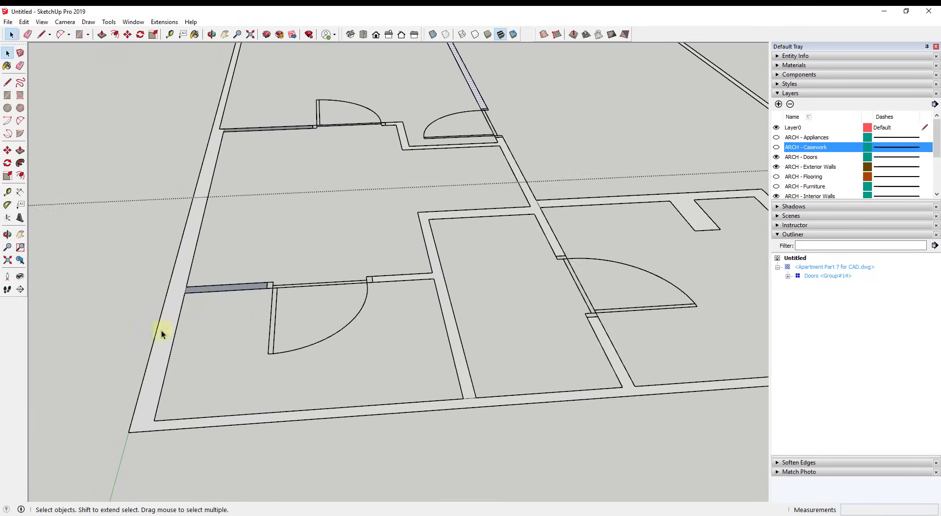
scroll(208, 280, up, 2)
click(208, 283)
right_click(208, 283)
click(243, 312)
Reverse the face of the short stub wall just inside the apartment entry.
scroll(78, 249, down, 4)
scroll(442, 258, down, 2)
scroll(440, 272, up, 4)
right_click(438, 270)
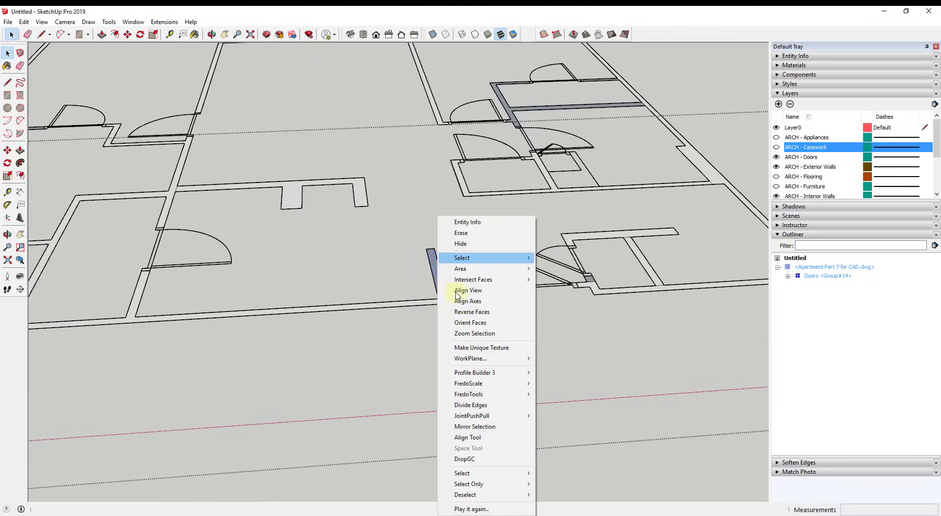
click(478, 312)
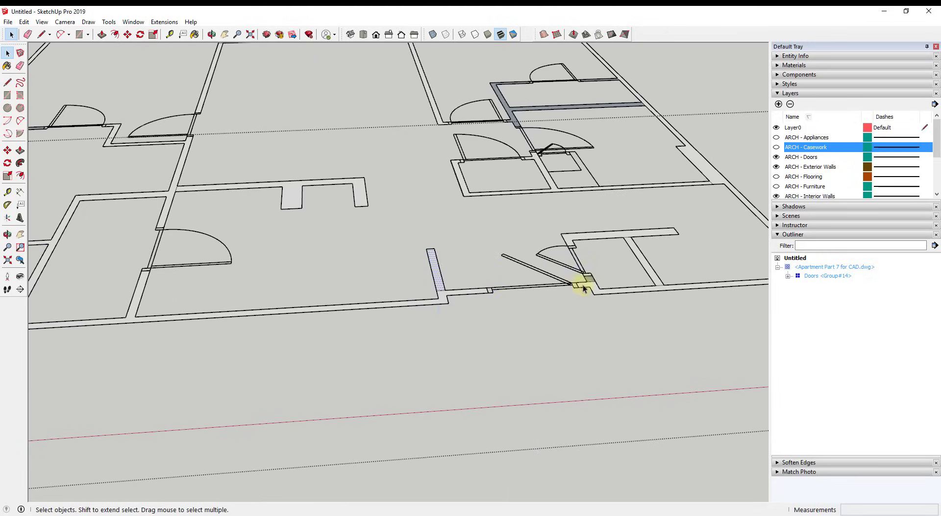
Reverse the faces of the small wall piece beside the entry closet door and the second bedroom's closet walls.
scroll(590, 275, up, 2)
click(594, 279)
shift+middle_drag(541, 140, 495, 358)
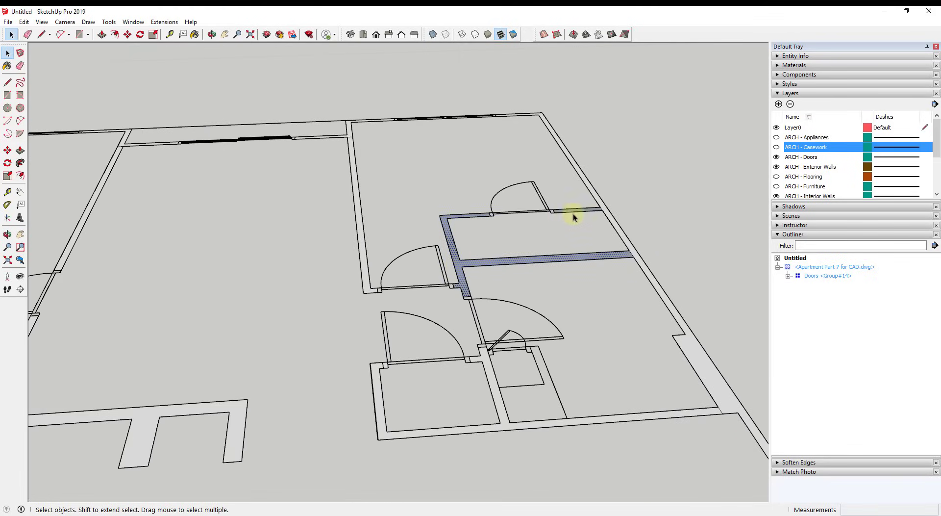
scroll(572, 213, up, 3)
scroll(592, 251, down, 6)
scroll(252, 231, up, 3)
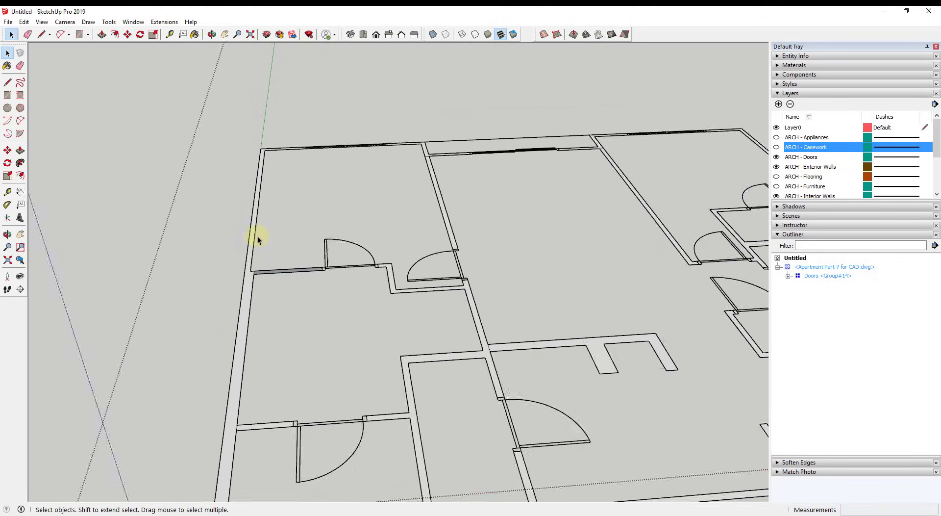
Reverse the face of the short wall between the first bedroom's door and the exterior wall.
scroll(307, 312, up, 3)
right_click(299, 295)
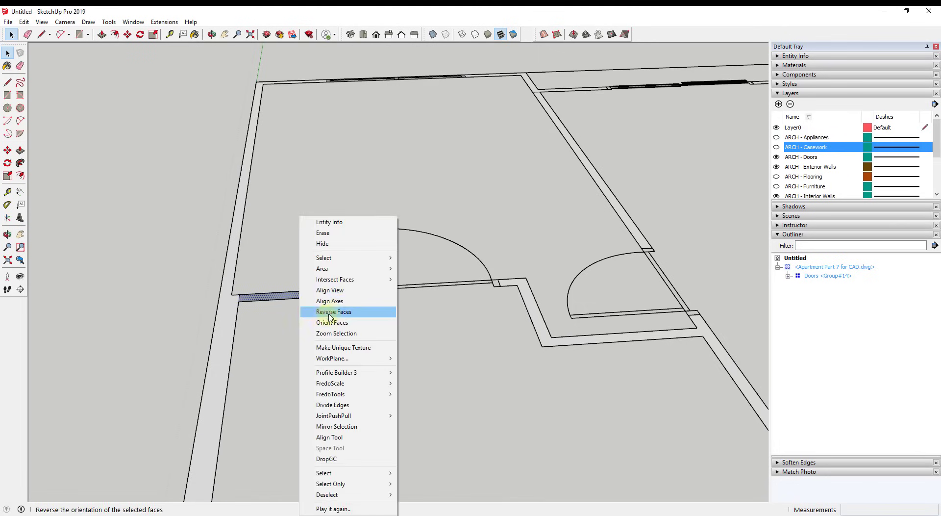
click(329, 313)
Push/Pull the exterior wall face along the origin side of the apartment up 12'.
scroll(269, 231, down, 3)
scroll(298, 223, down, 2)
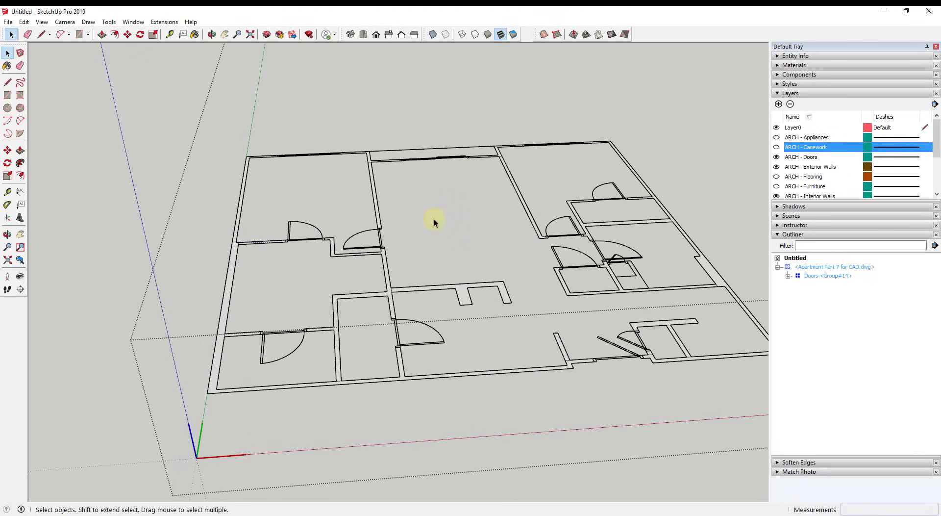
scroll(307, 169, up, 4)
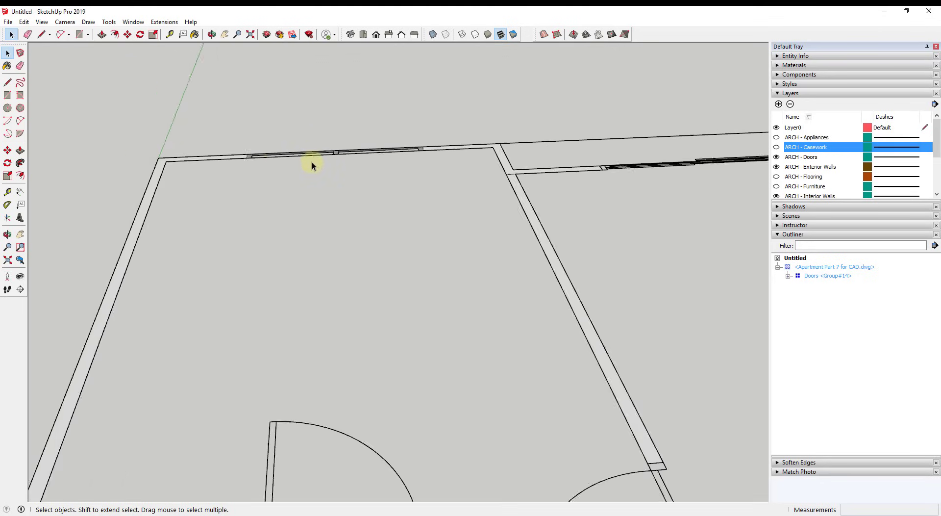
scroll(313, 159, down, 2)
scroll(205, 287, down, 2)
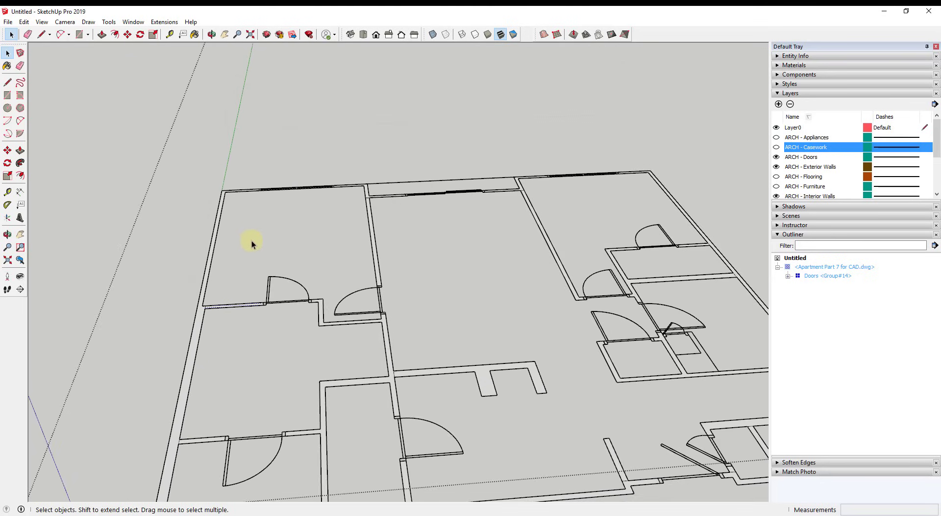
key(p)
drag(198, 332, 176, 267)
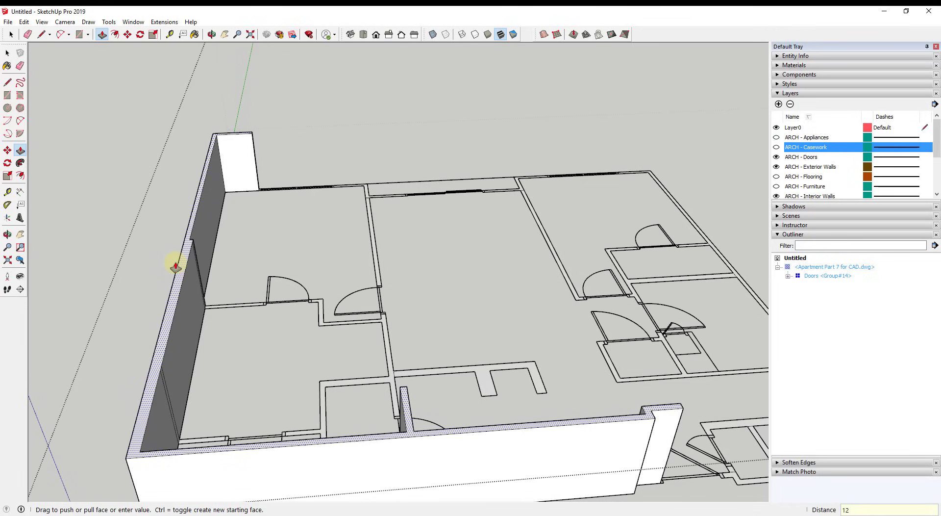
key(Return)
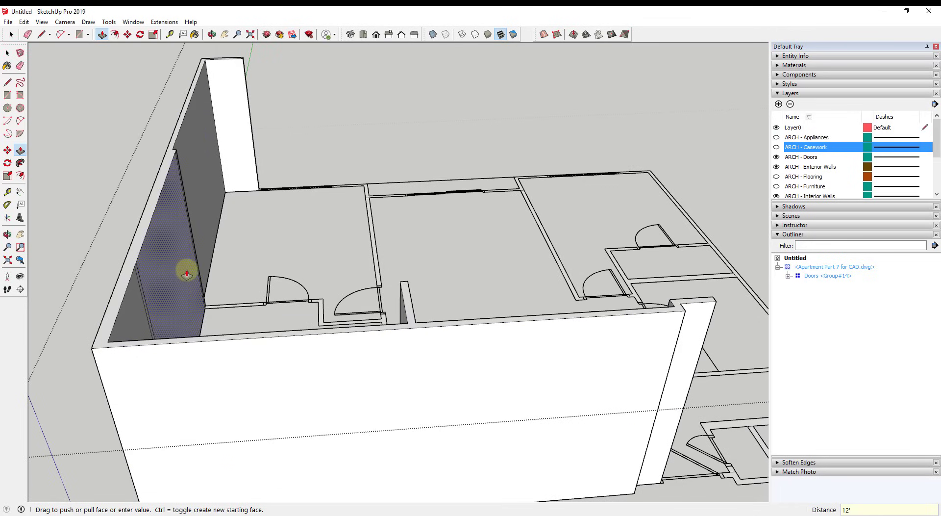
Extrude the two short walls beside the doors on the exterior wall and the stepped interior wall by the same 12'.
scroll(399, 252, down, 5)
middle_drag(399, 252, 546, 235)
scroll(381, 211, up, 5)
scroll(381, 211, up, 3)
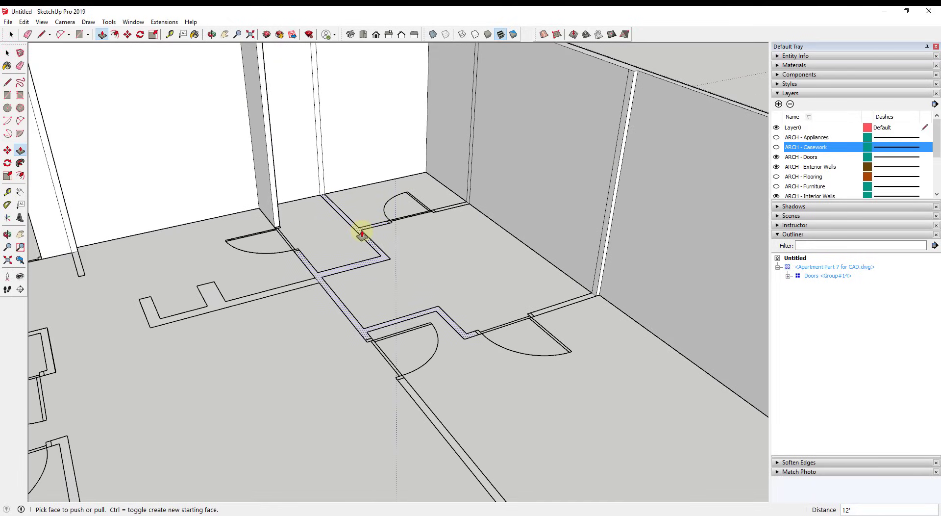
double_click(454, 211)
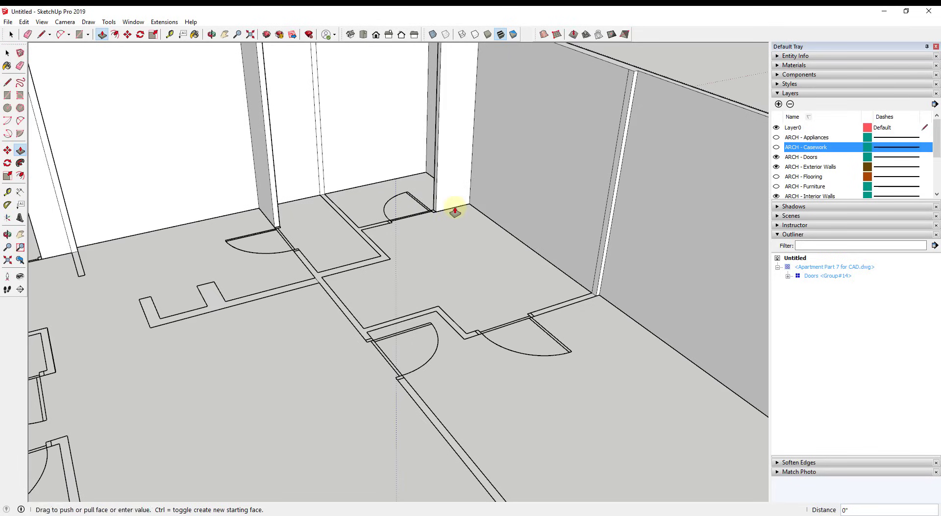
double_click(581, 303)
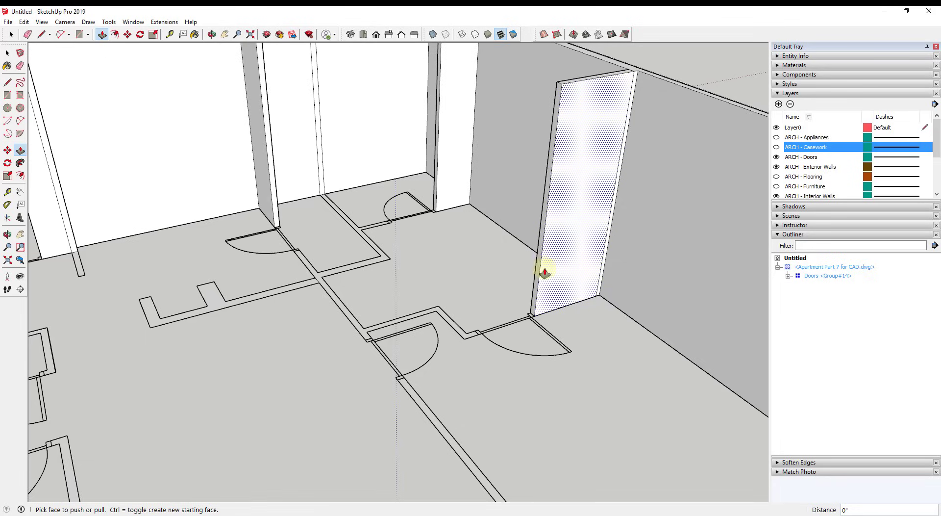
double_click(467, 338)
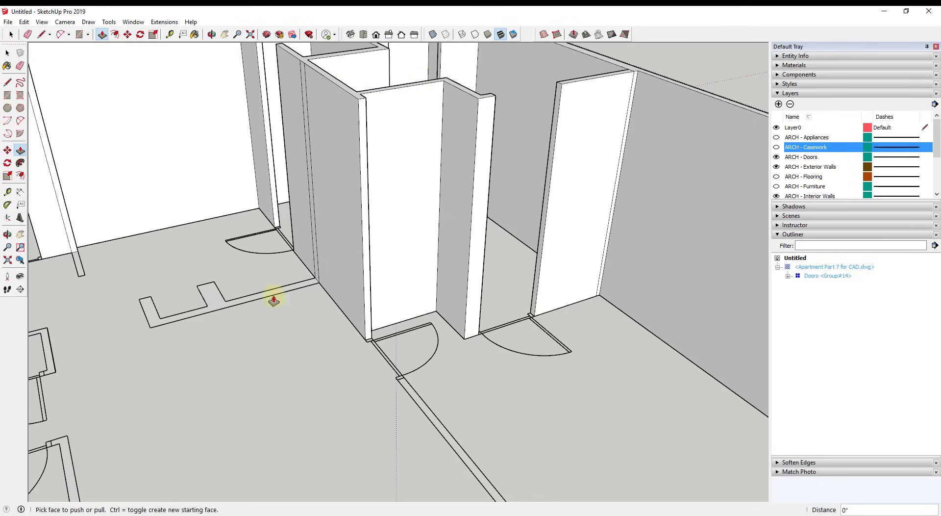
Extrude the kitchen wall, the partition between the first bedroom and living room, and the far exterior wall segments up 12'.
middle_drag(265, 298, 315, 332)
double_click(429, 416)
middle_drag(431, 416, 563, 405)
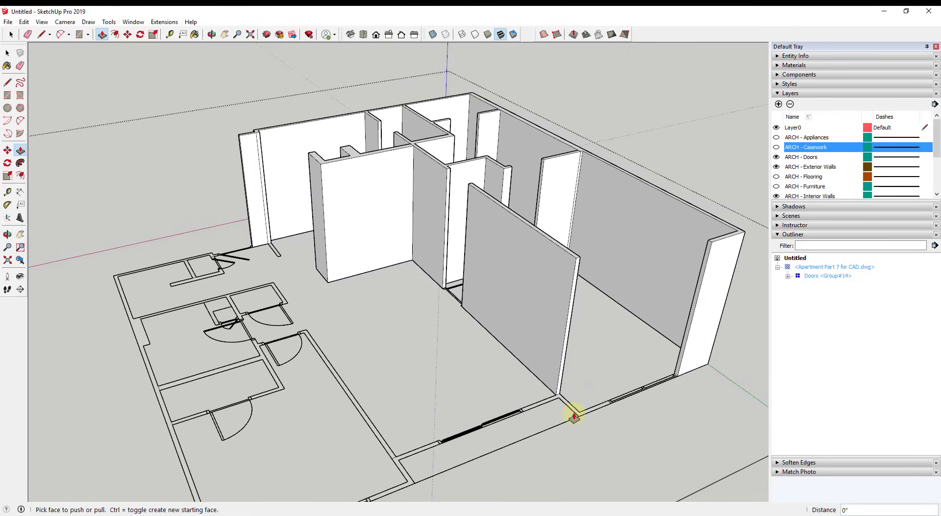
double_click(576, 416)
click(402, 470)
Extrude the short stub wall inside the entry and the long hall wall by the same 12'.
middle_drag(246, 384, 467, 382)
scroll(609, 346, up, 3)
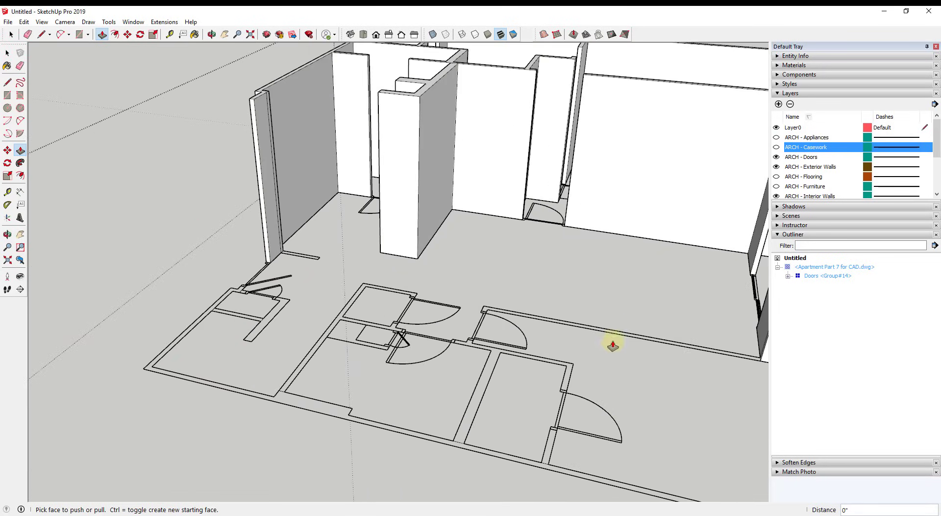
middle_drag(413, 295, 456, 245)
scroll(443, 260, up, 3)
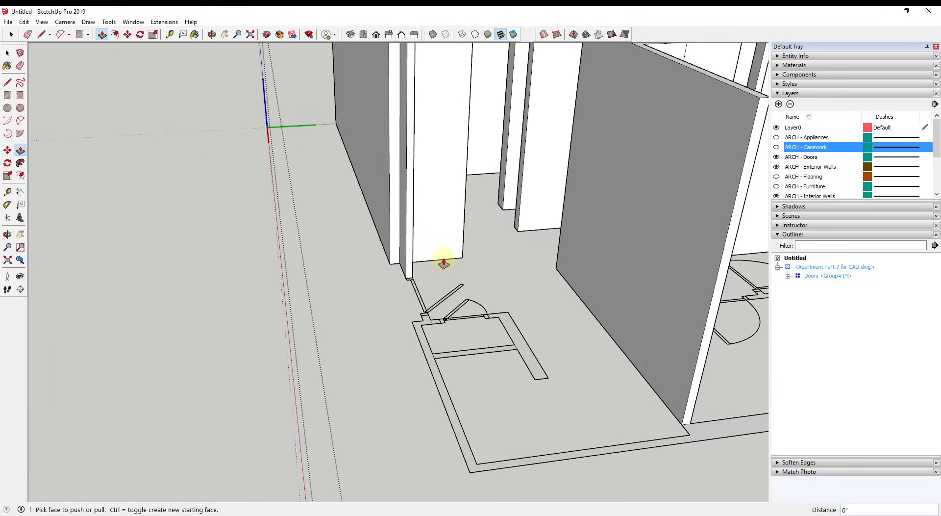
Extrude the entry closet walls and the exterior wall wrapping around them up 12'.
click(515, 341)
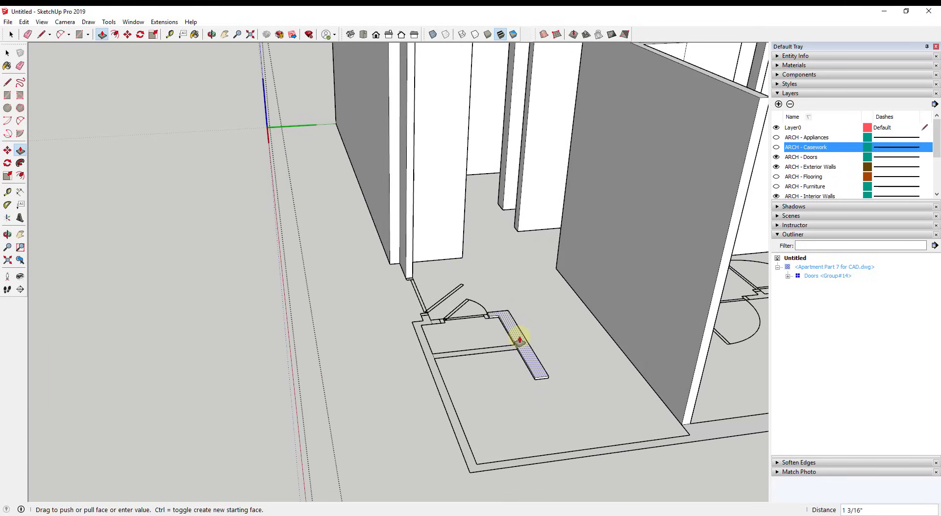
key(Escape)
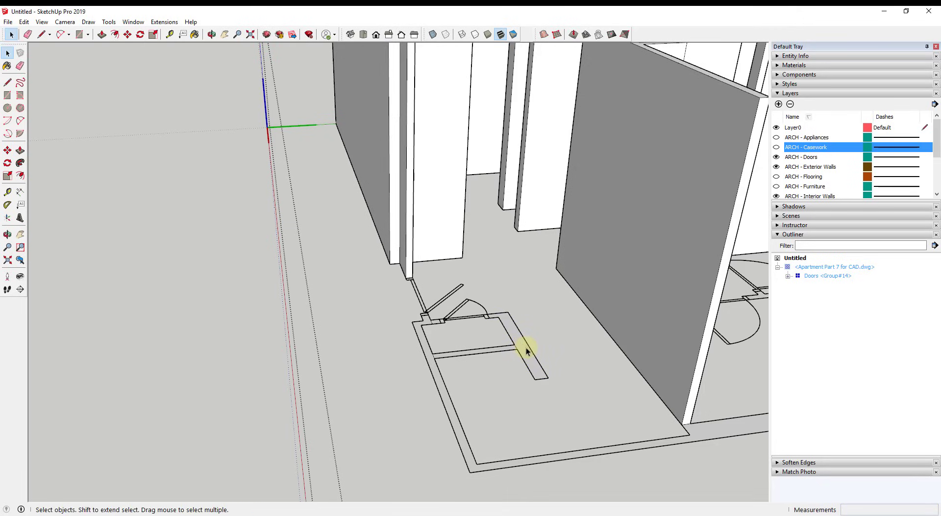
click(526, 350)
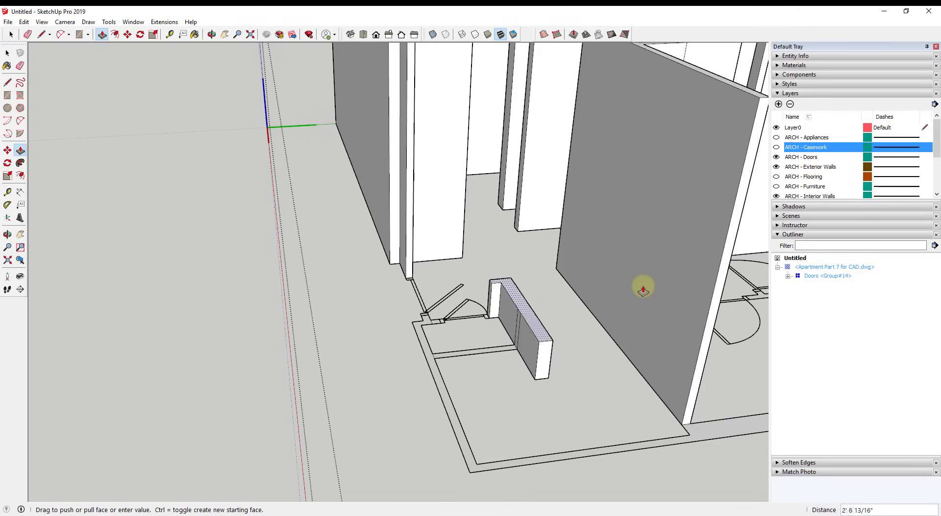
click(491, 351)
click(419, 361)
scroll(348, 320, down, 5)
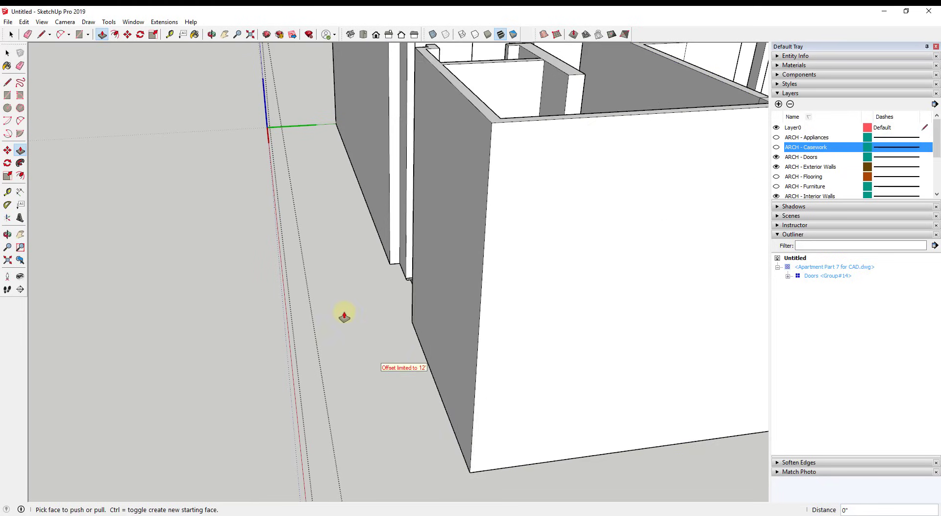
Extrude the remaining interior walls around the bathroom and the second bedroom's closet to the same 12' height.
scroll(500, 263, down, 5)
middle_drag(500, 263, 550, 349)
scroll(550, 349, up, 3)
scroll(551, 349, up, 5)
drag(563, 368, 519, 301)
click(509, 305)
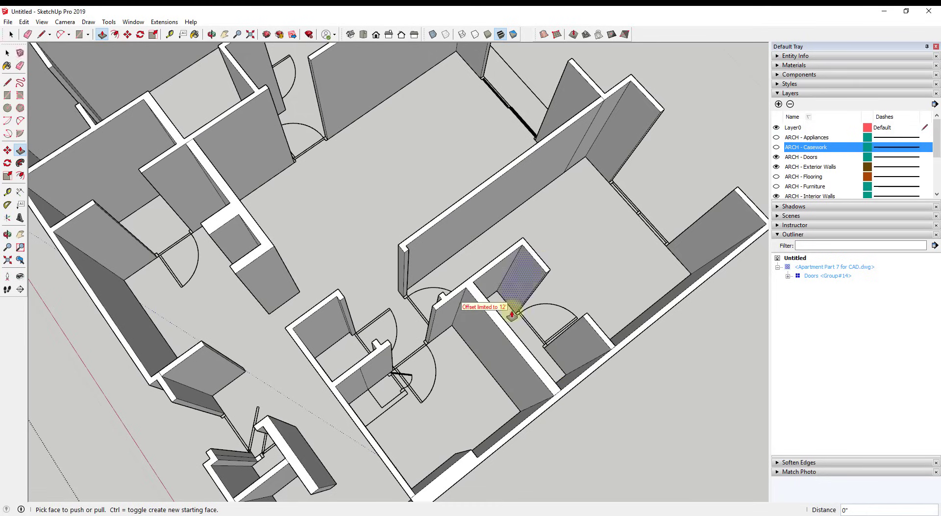
Inspect the extruded apartment walls from several angles, checking the rooms, door openings and entry.
scroll(481, 383, down, 5)
middle_drag(384, 405, 594, 221)
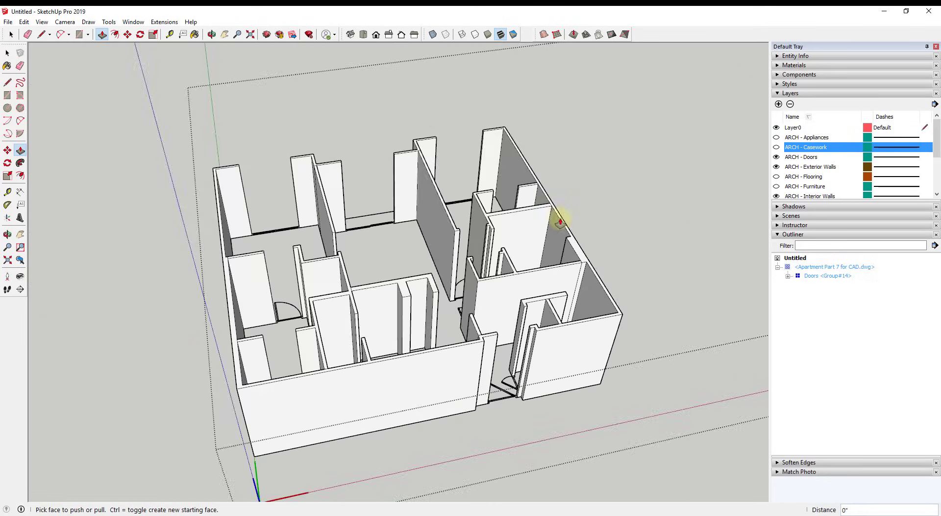
scroll(510, 212, up, 5)
scroll(714, 242, up, 3)
scroll(640, 190, up, 3)
scroll(640, 190, down, 5)
middle_drag(640, 191, 471, 202)
scroll(294, 147, down, 2)
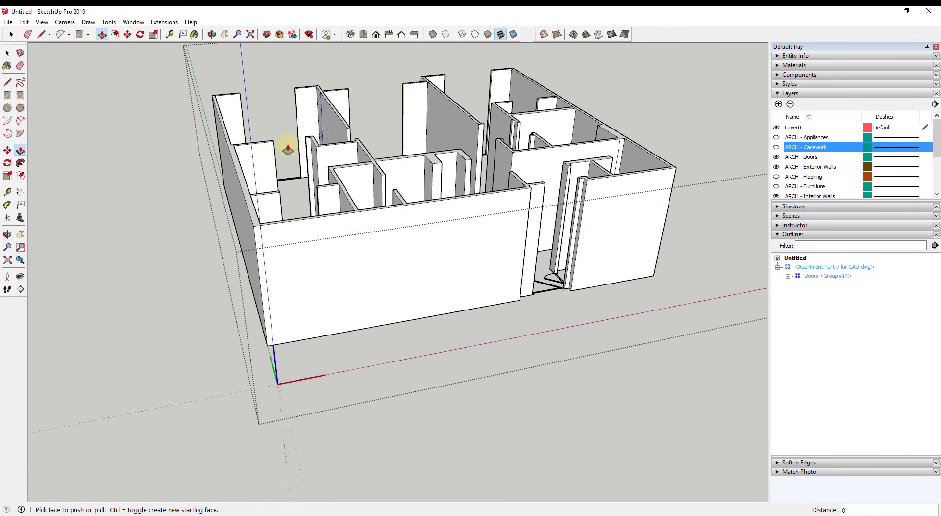
scroll(433, 147, down, 2)
middle_drag(433, 147, 534, 216)
key(space)
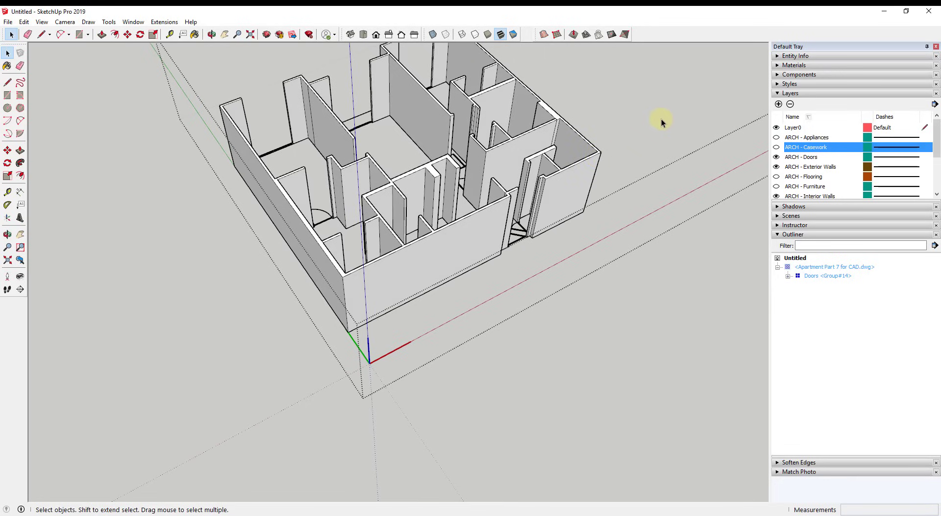
middle_drag(629, 137, 539, 298)
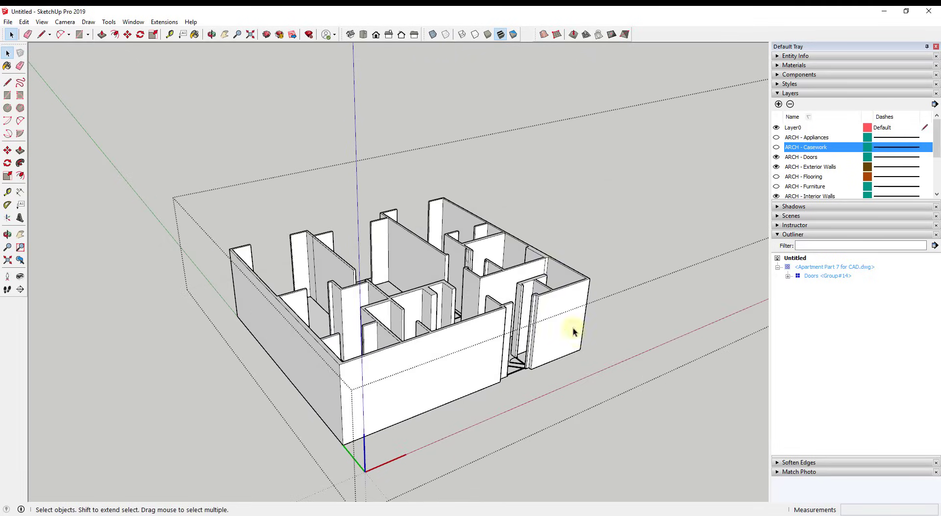
scroll(573, 332, up, 4)
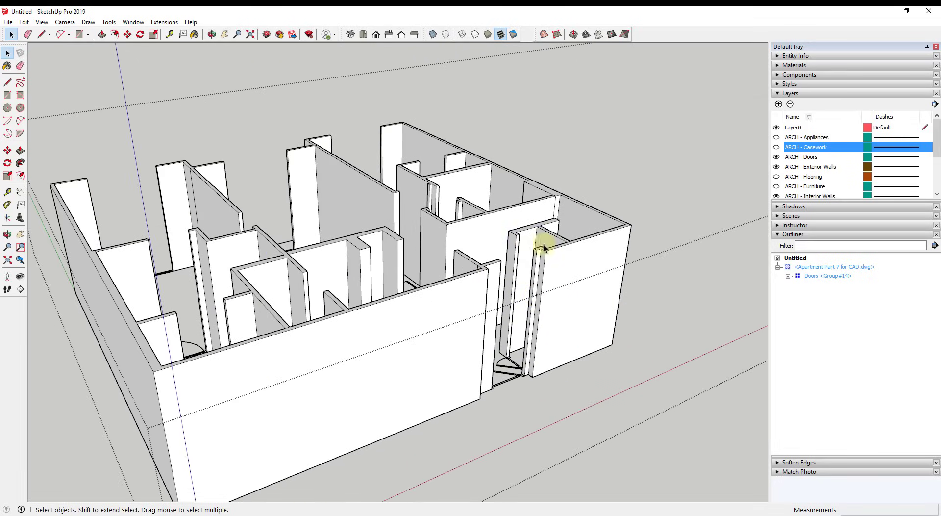
scroll(511, 257, down, 4)
middle_drag(525, 263, 563, 300)
scroll(570, 306, up, 2)
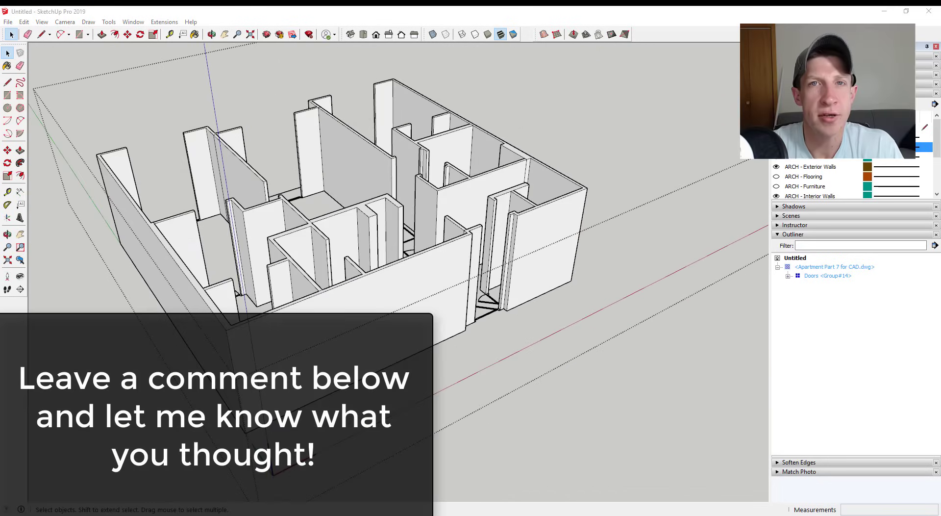